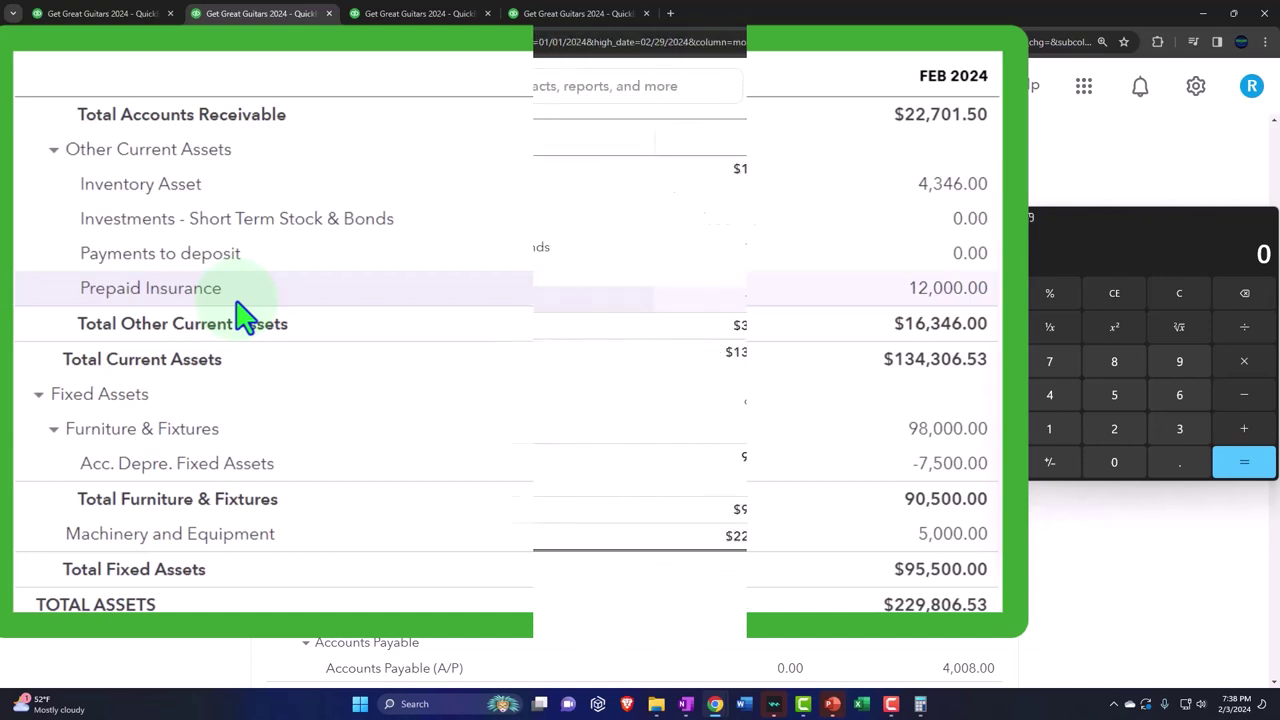
Review Prepaid Insurance on the balance sheet against the expenses in the January–February 2024 profit and loss report
click(433, 312)
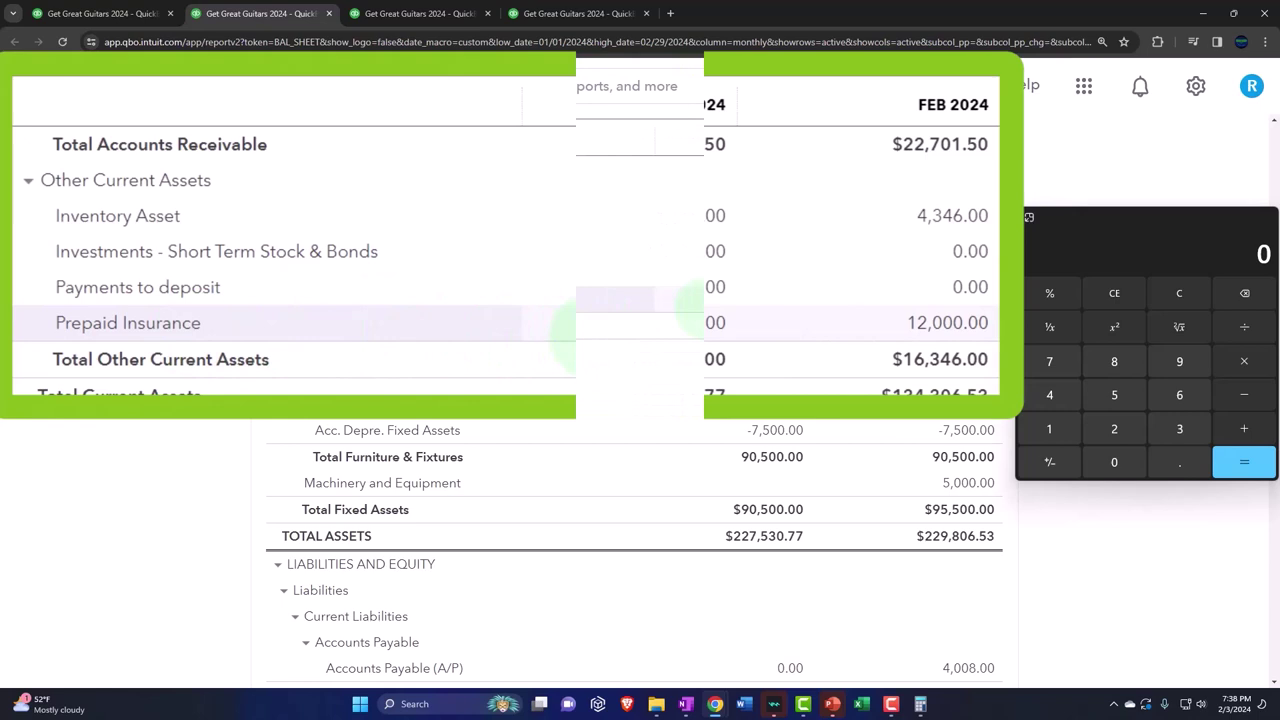
click(422, 14)
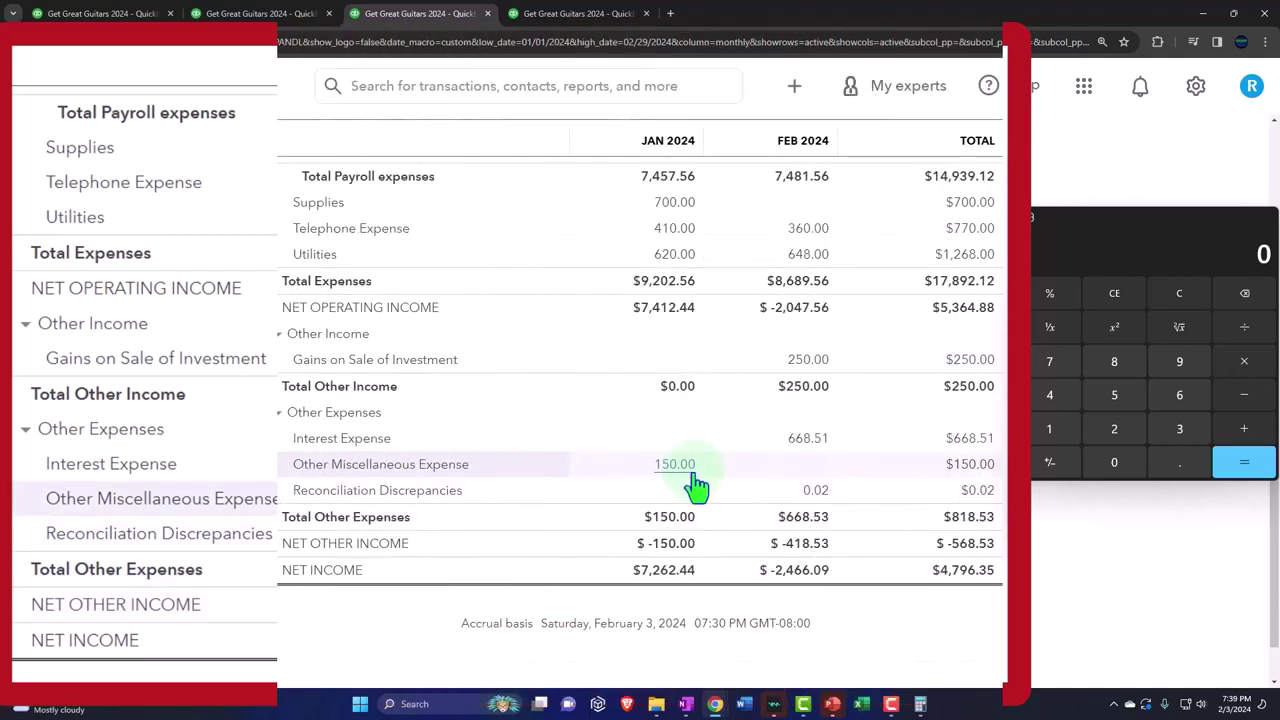
click(285, 13)
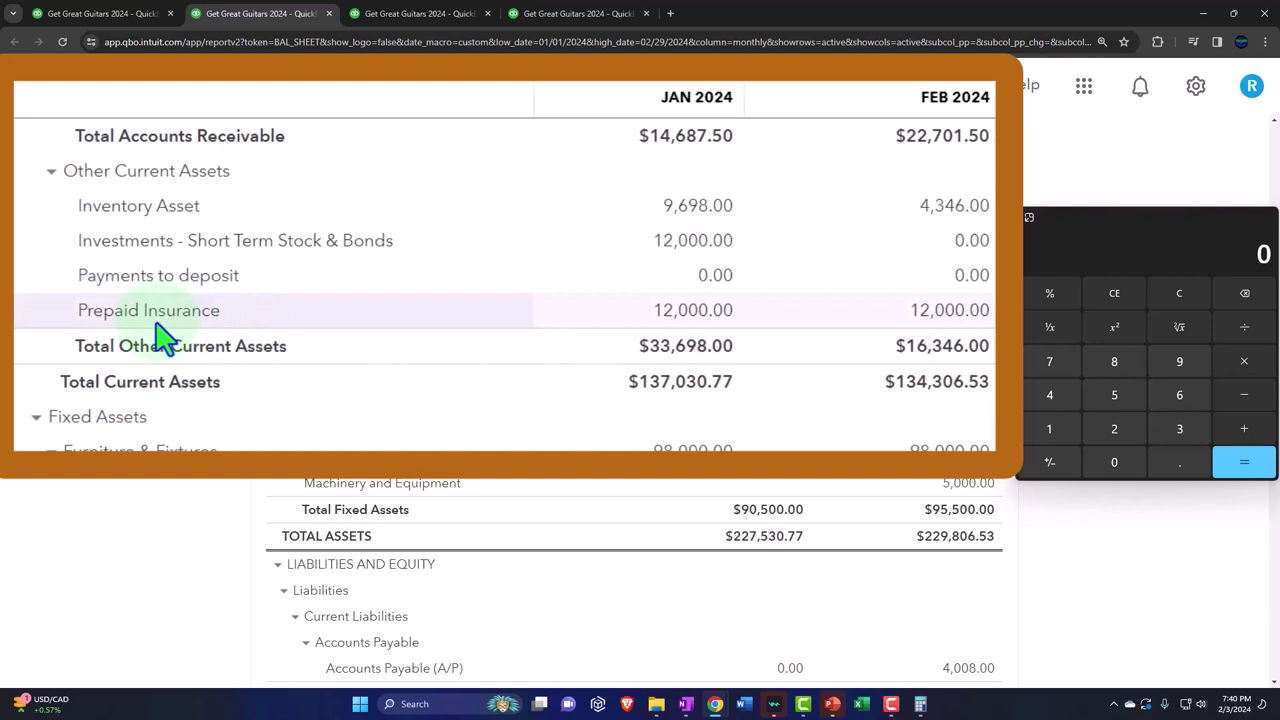
Examine the transactions behind the January 2024 Prepaid Insurance balance, with the calculator moved beside the amounts
click(763, 312)
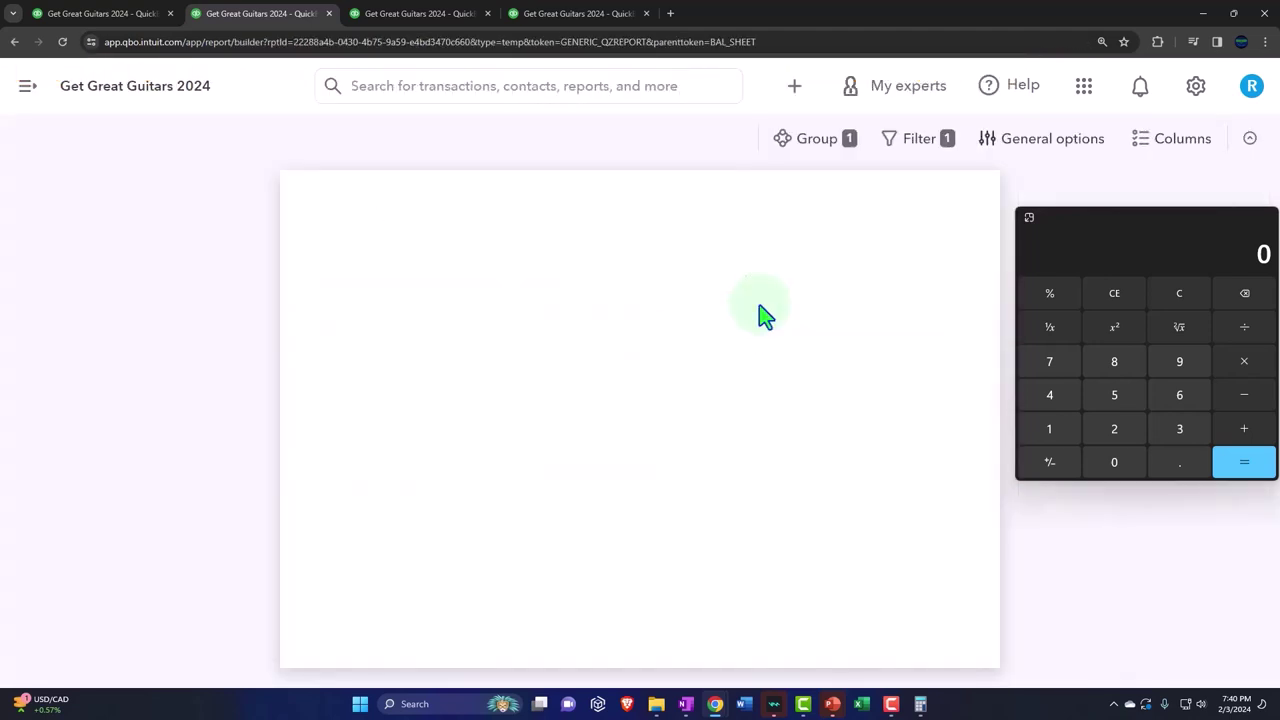
click(1100, 228)
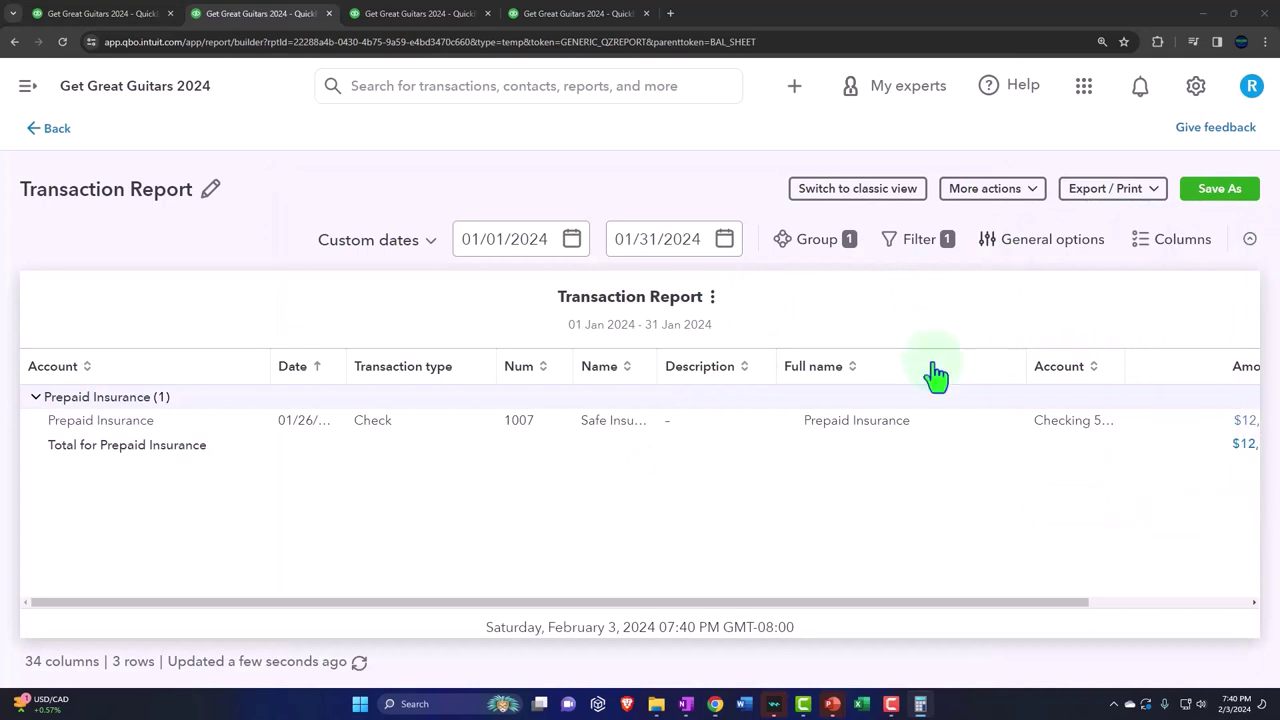
key(ctrl+minus)
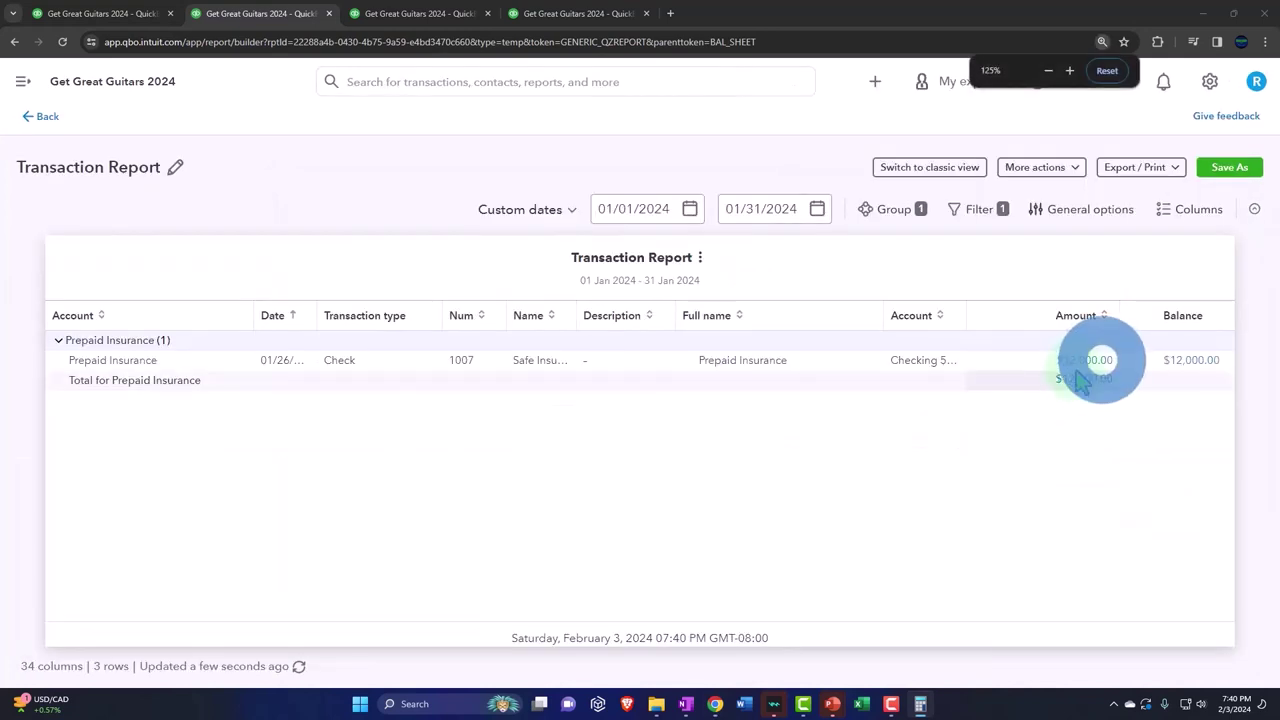
click(1090, 362)
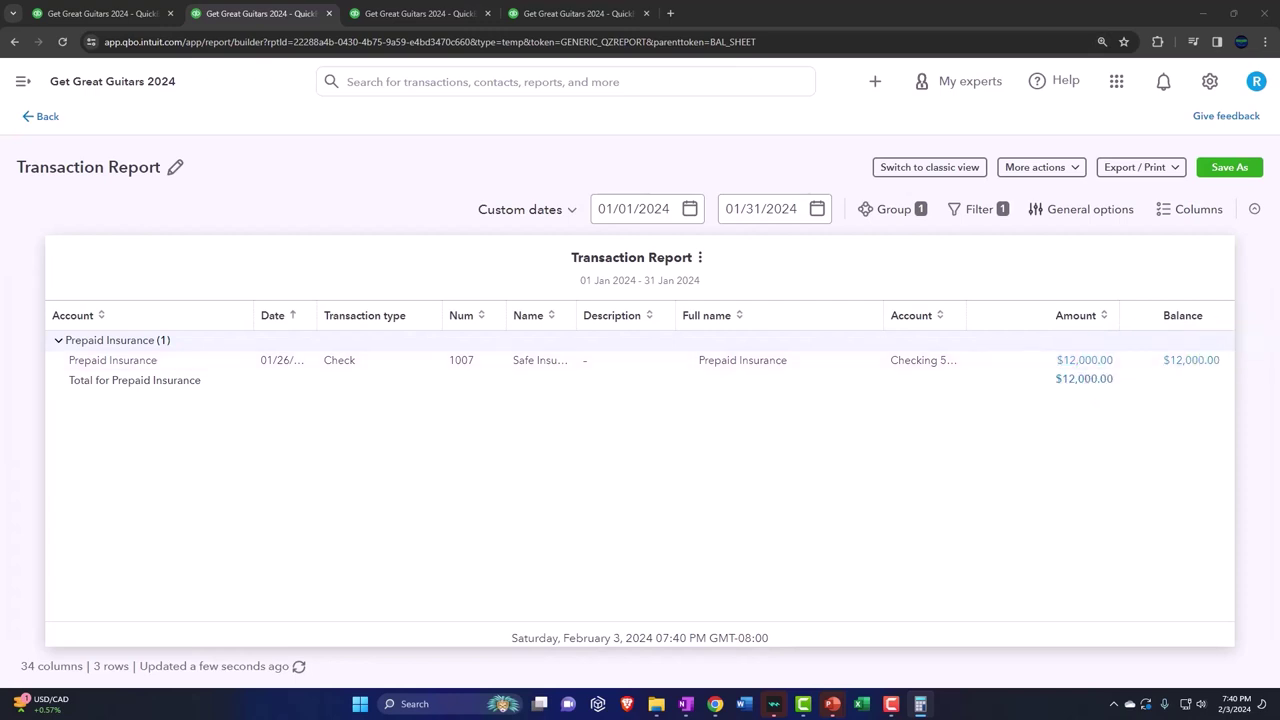
drag(1279, 391, 981, 349)
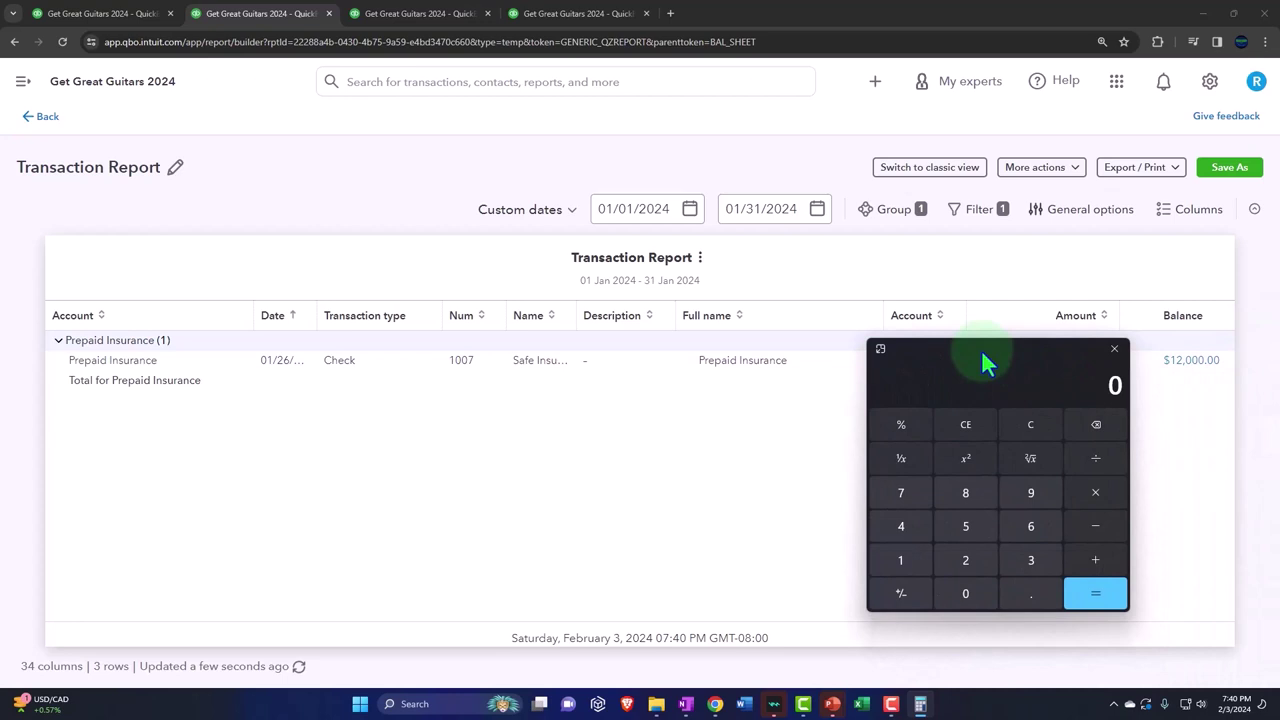
Return to the balance sheet and review the January and February Prepaid Insurance balances, keeping the calculator clear of them
click(38, 120)
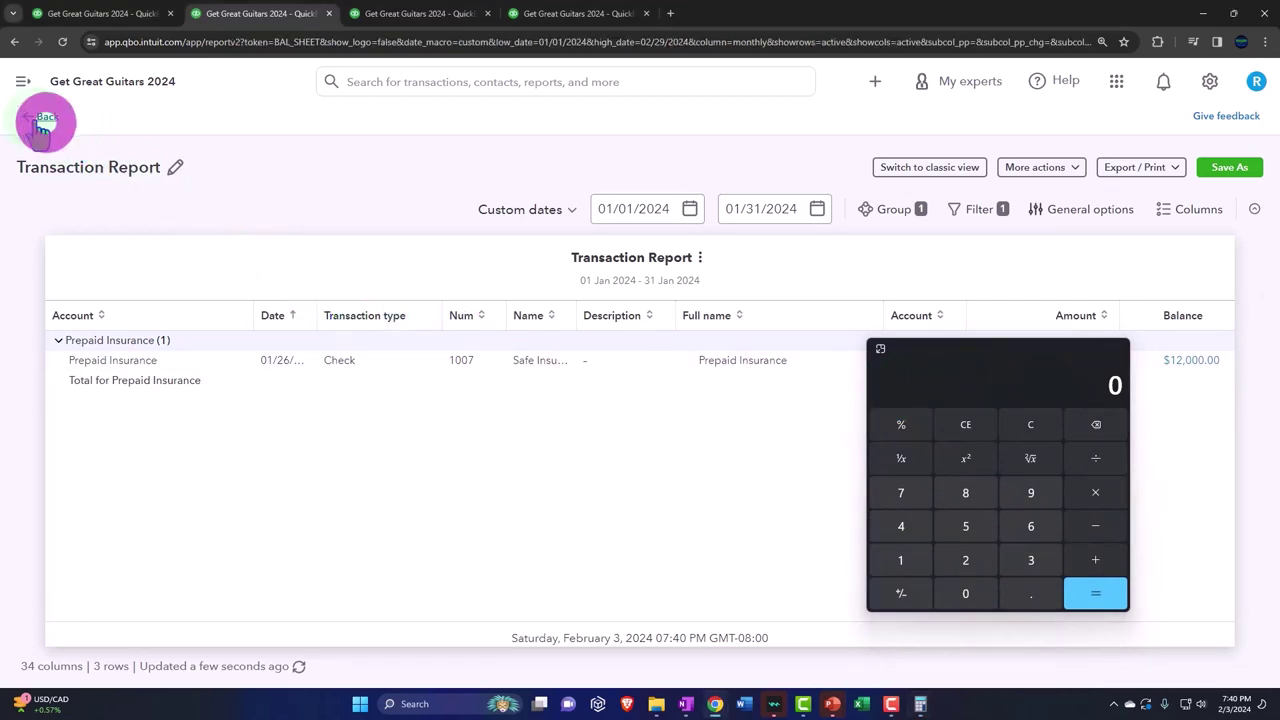
scroll(329, 314, down, 5)
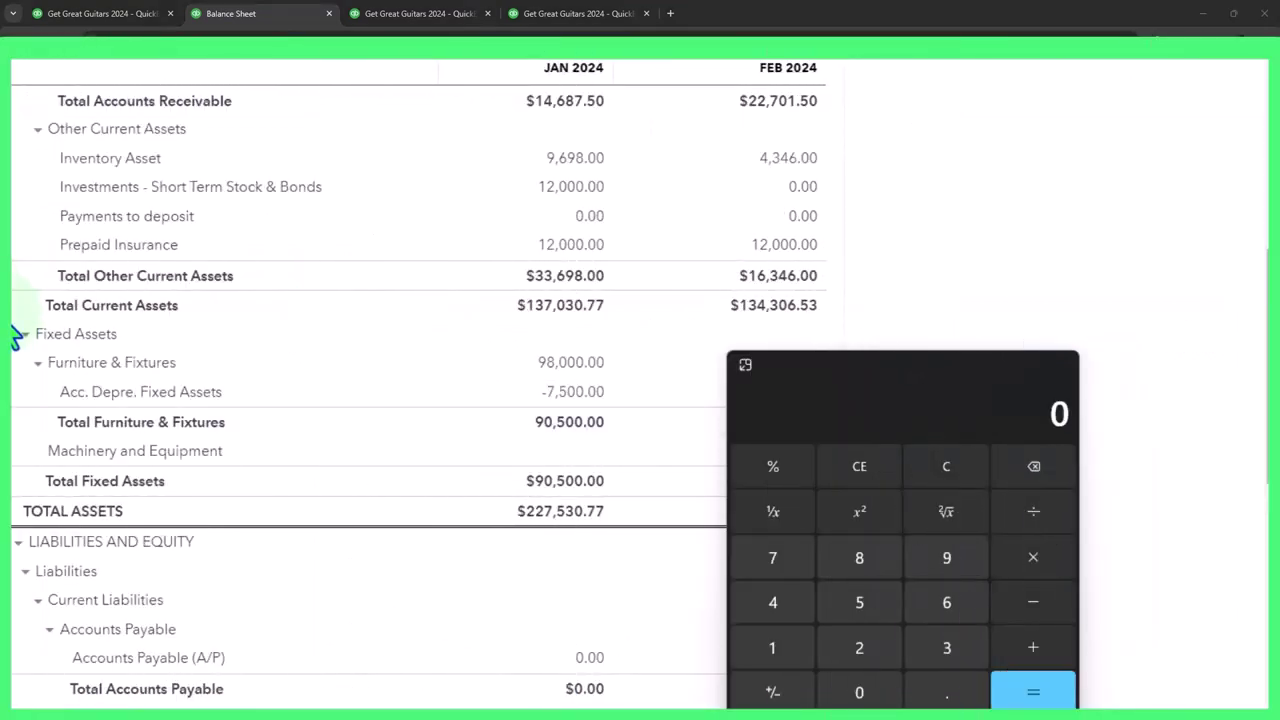
key(ctrl+plus)
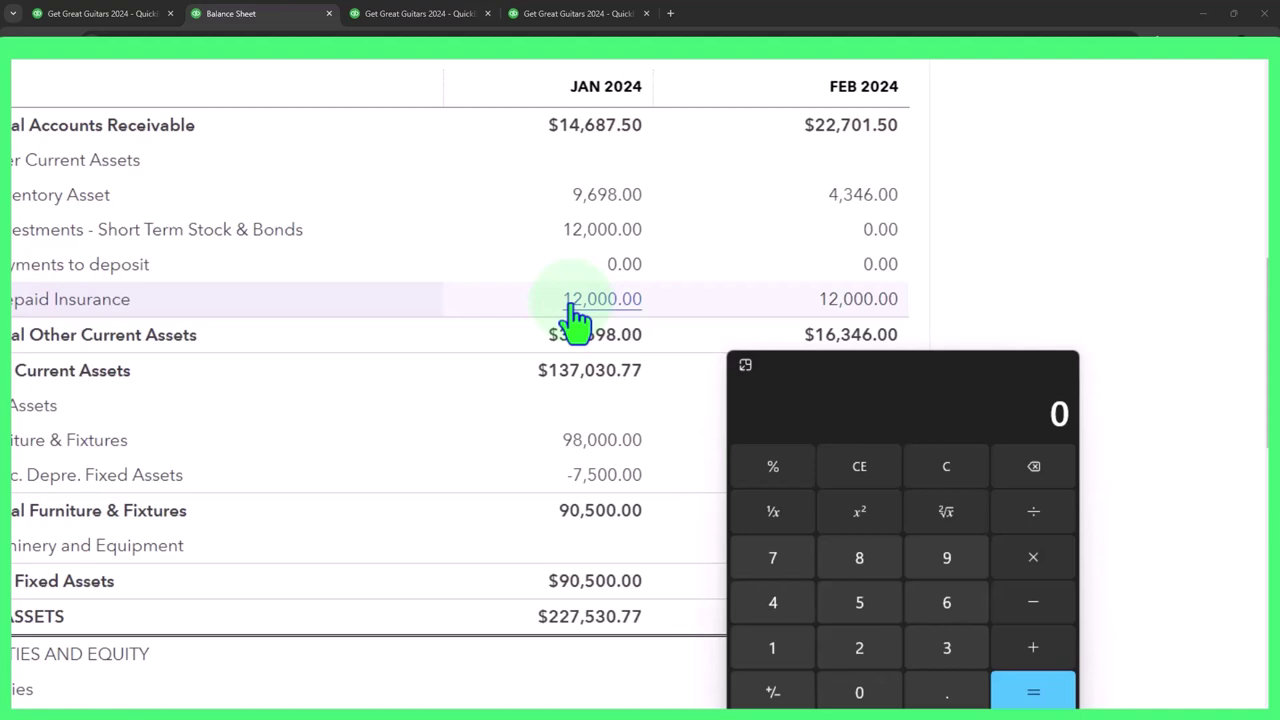
drag(838, 372, 836, 298)
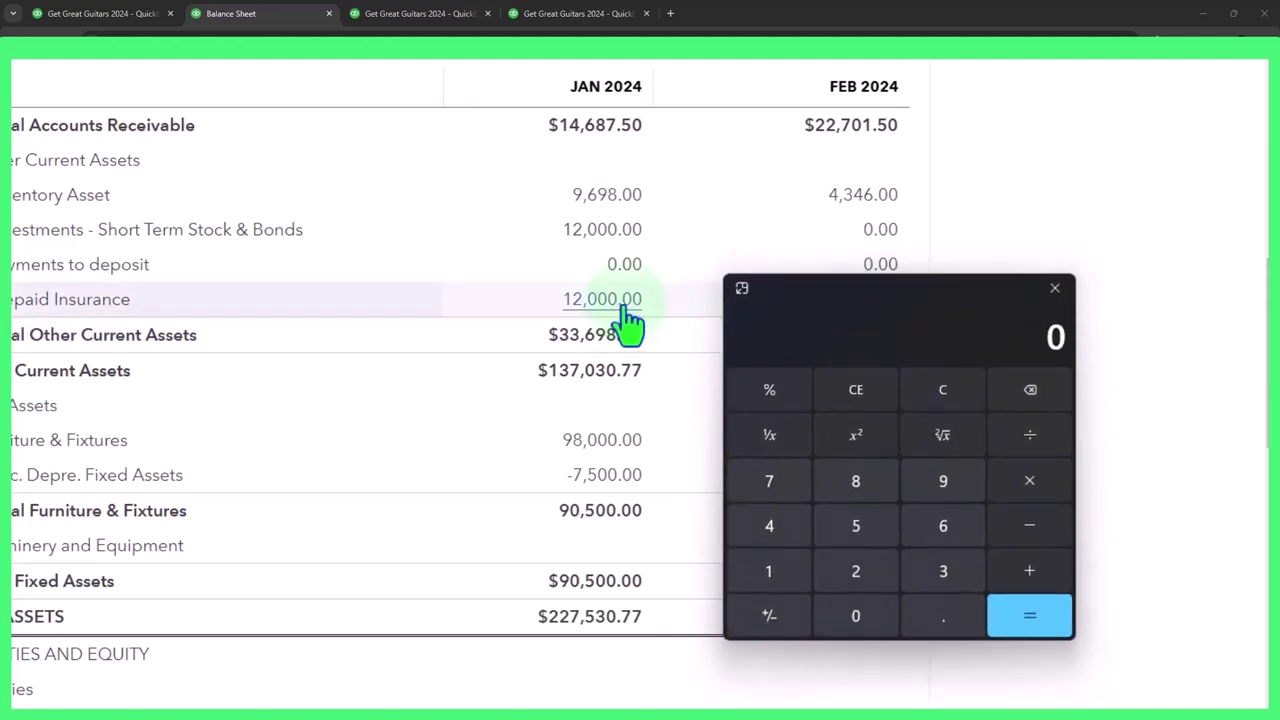
drag(787, 278, 1019, 283)
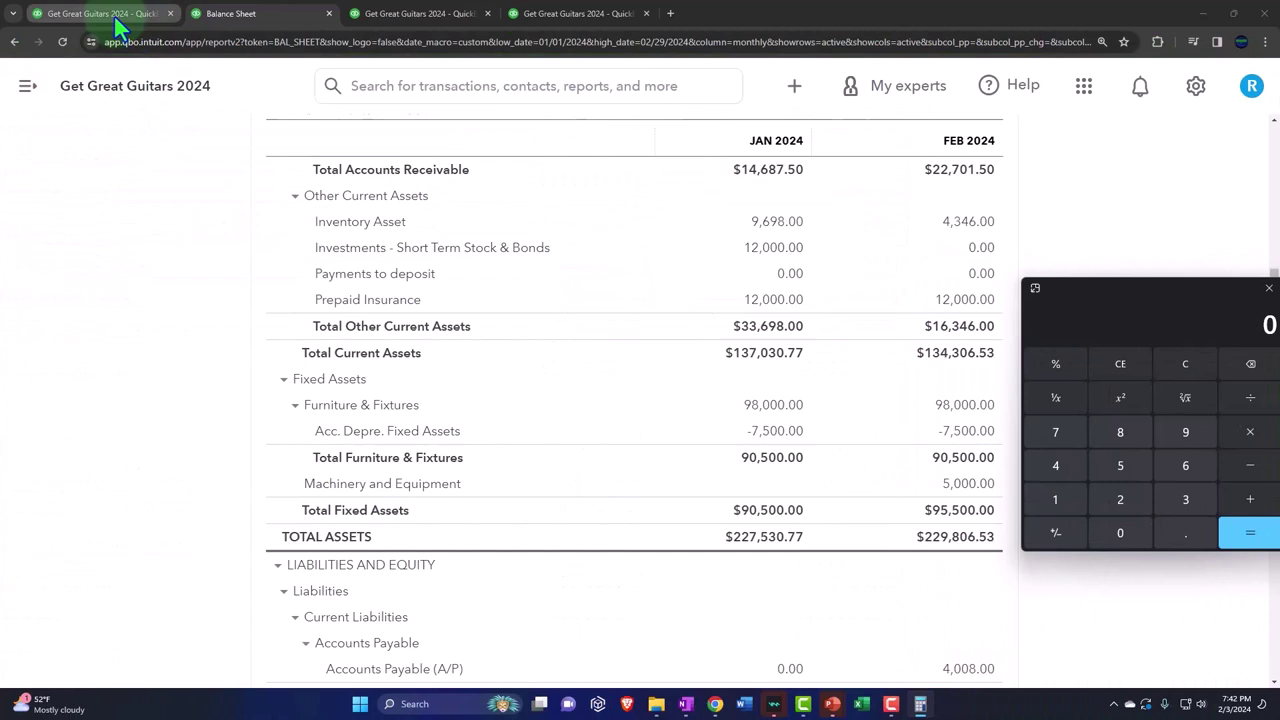
Switch to the Reports page and calculate one month of insurance by dividing 12,000 by 12 in the calculator
click(114, 14)
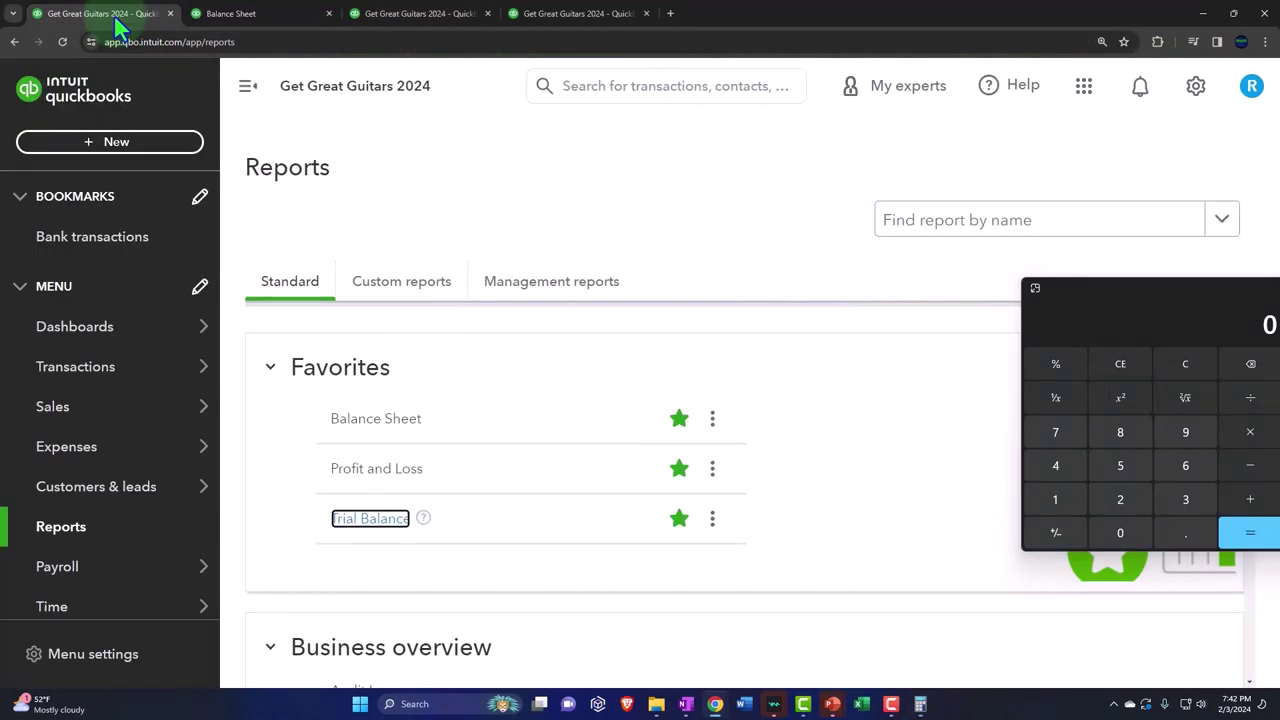
click(126, 142)
click(285, 160)
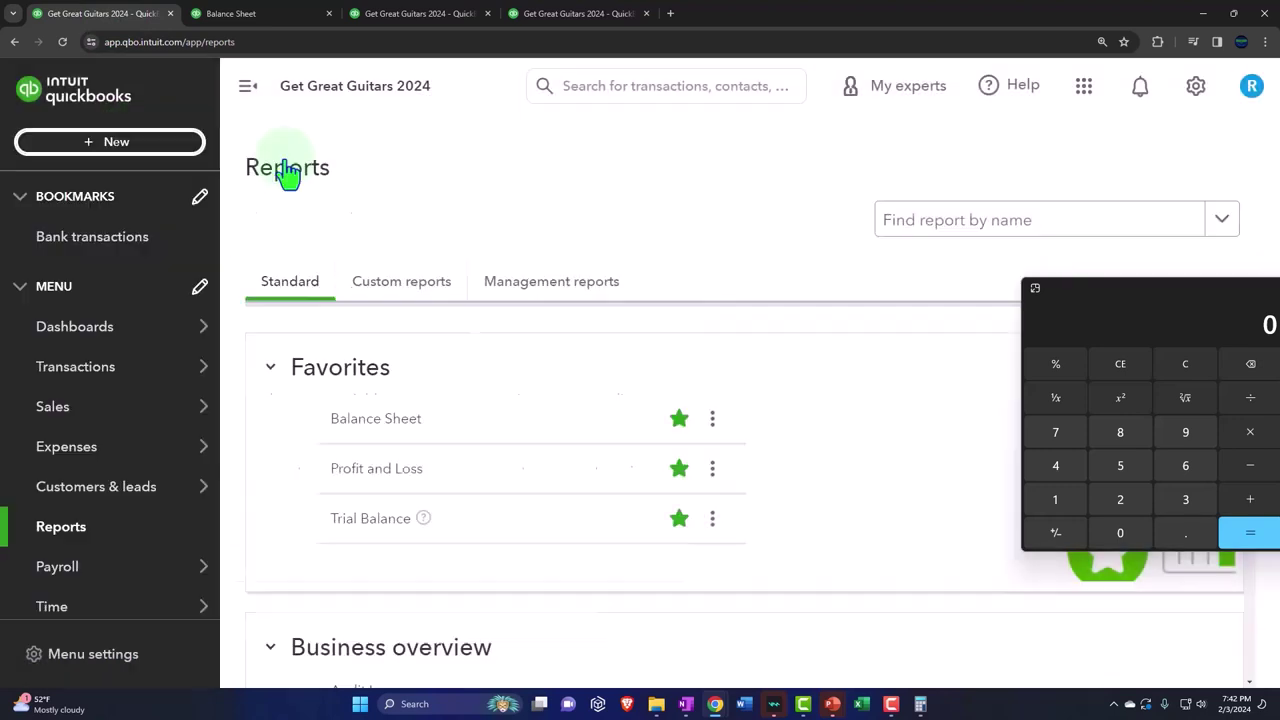
text(1200)
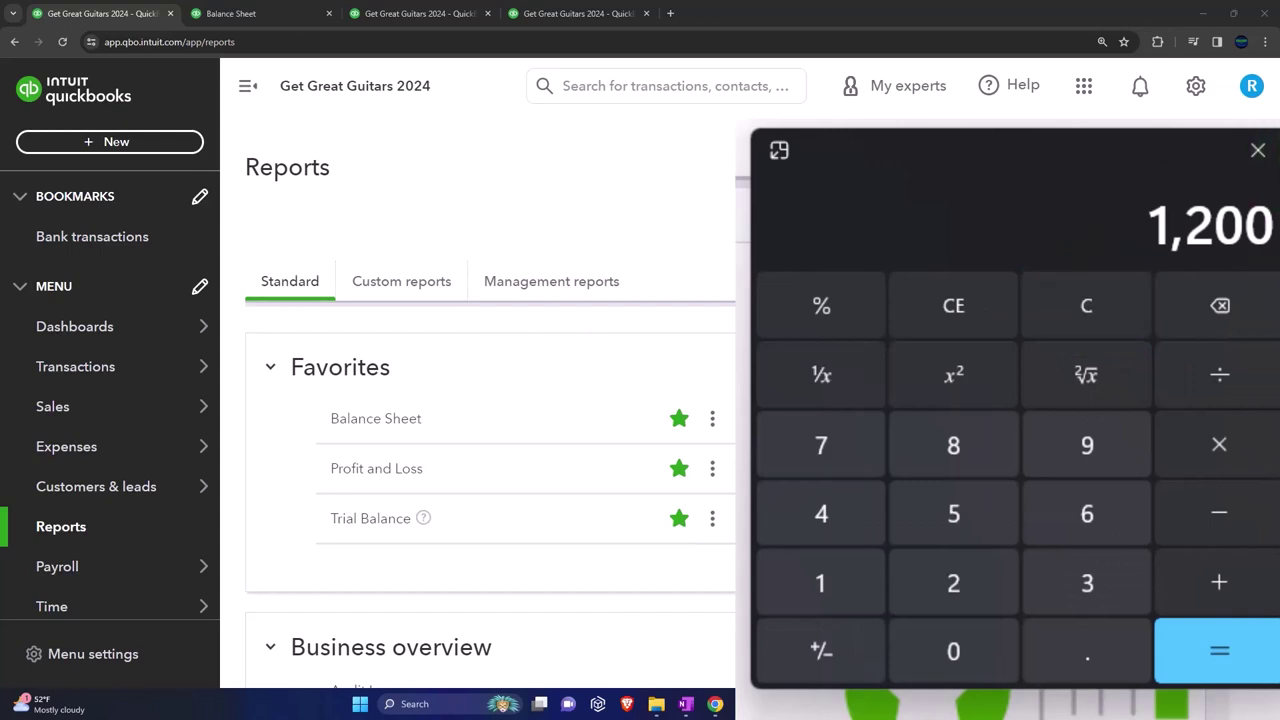
text(0)
text(2)
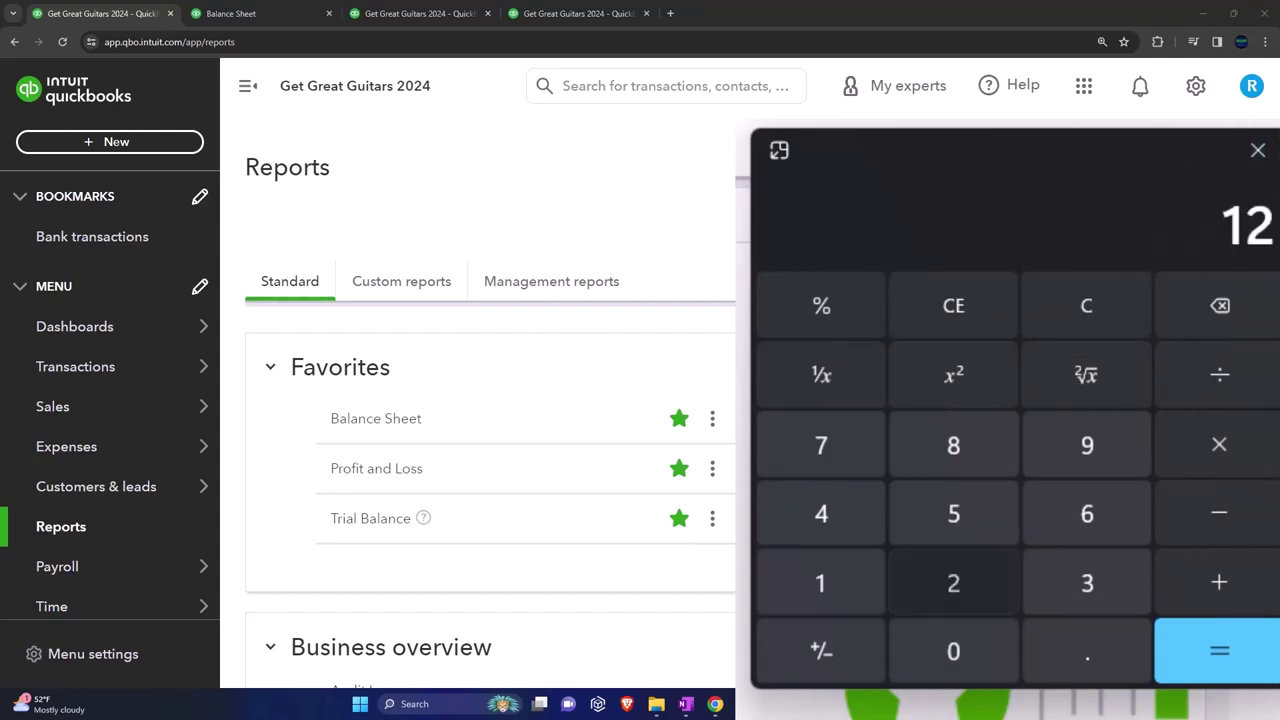
click(1181, 255)
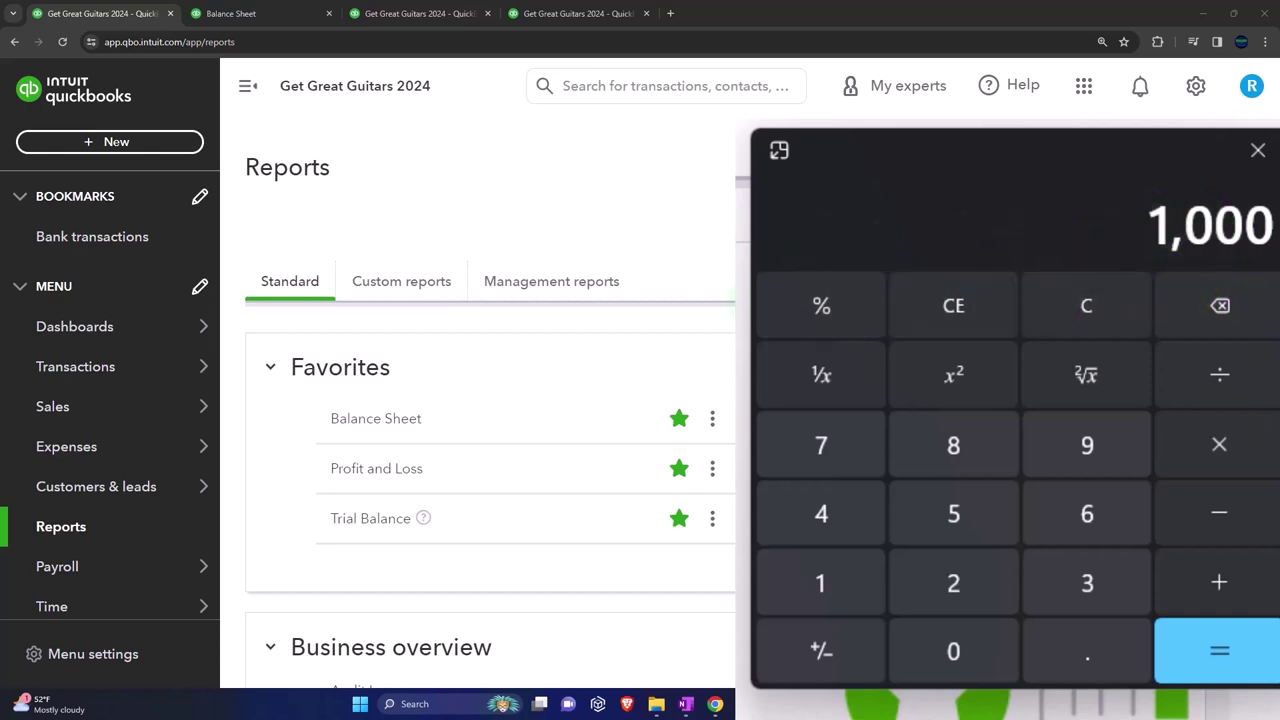
Open the chart of accounts, with the calculator moved out of the way and the navigation menu collapsed
click(128, 146)
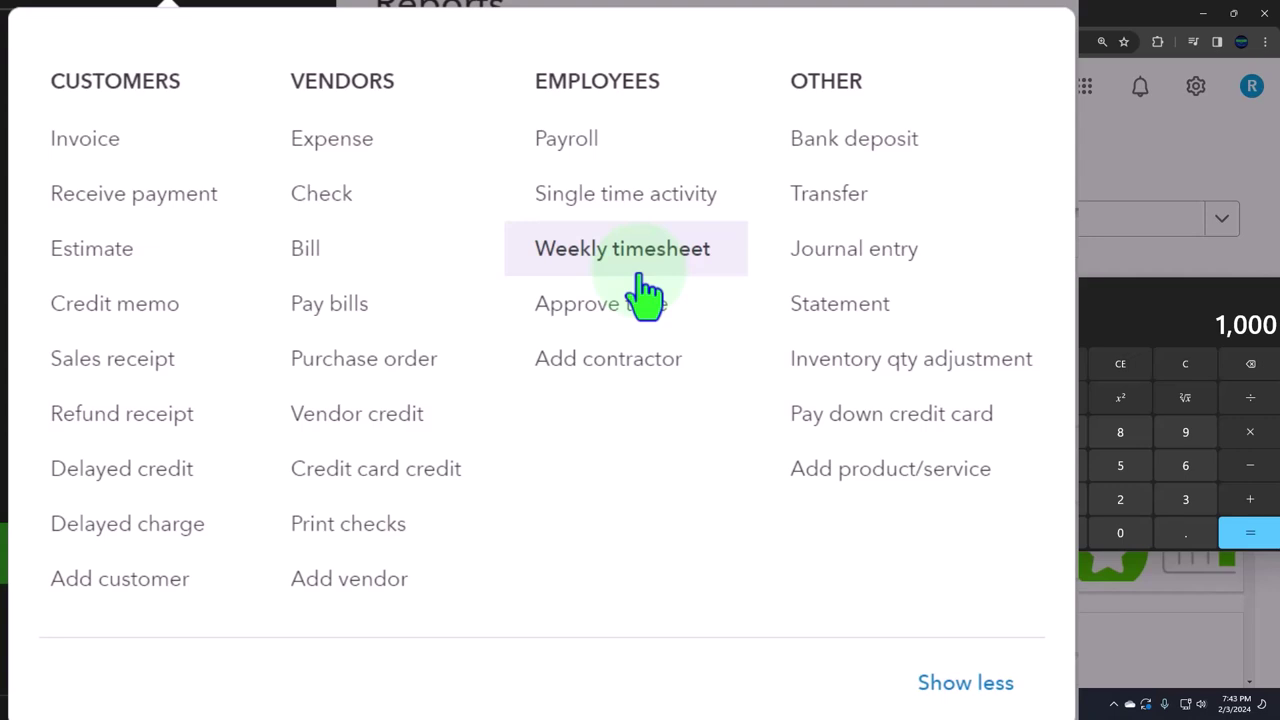
click(455, 128)
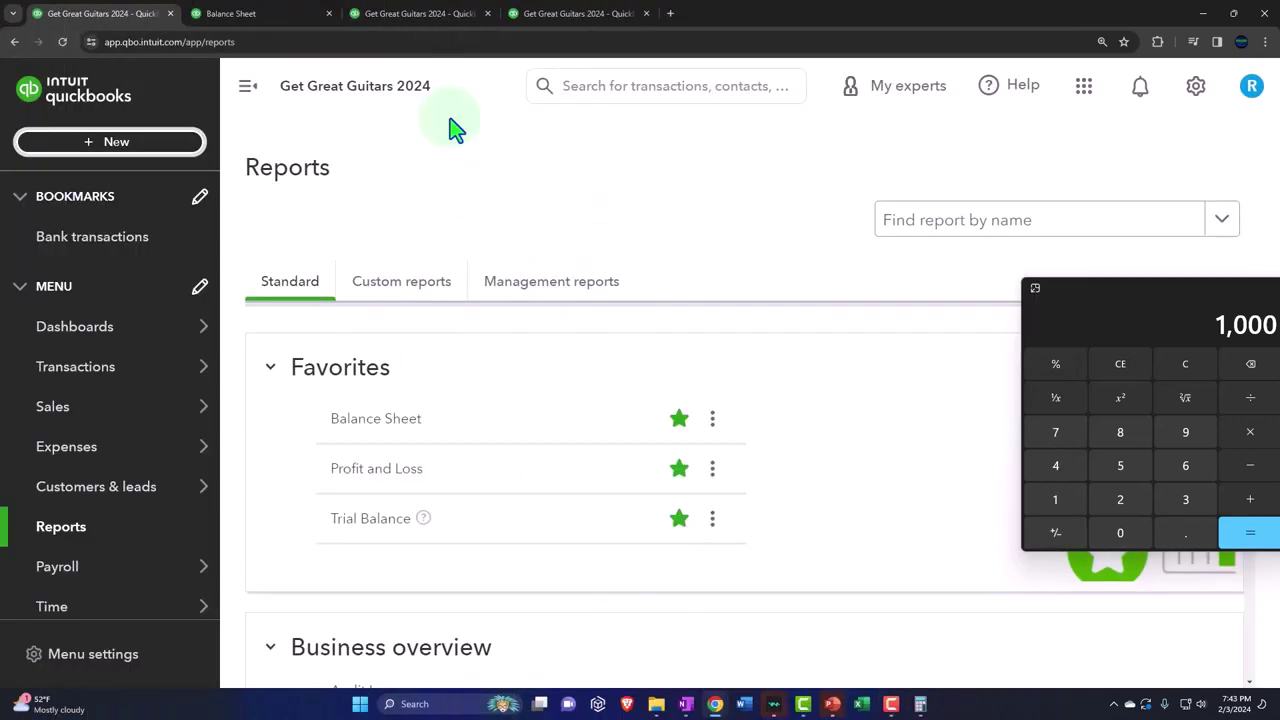
click(100, 366)
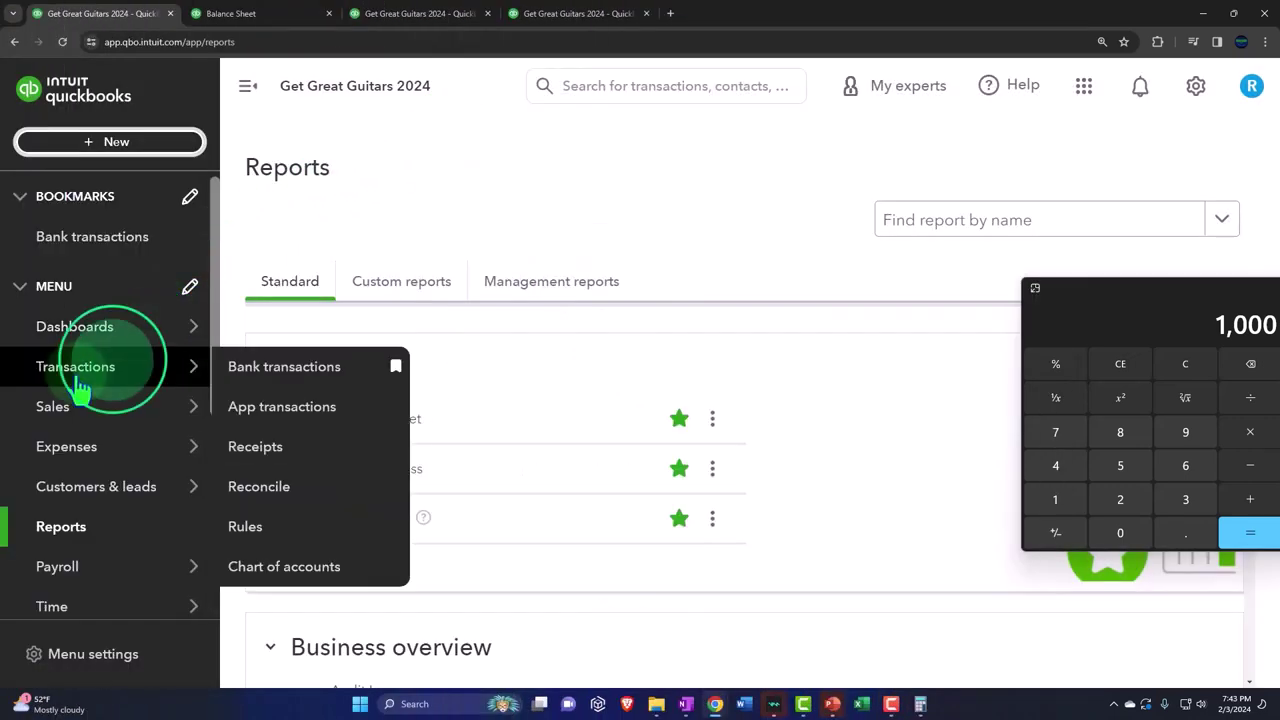
drag(1085, 289, 1279, 290)
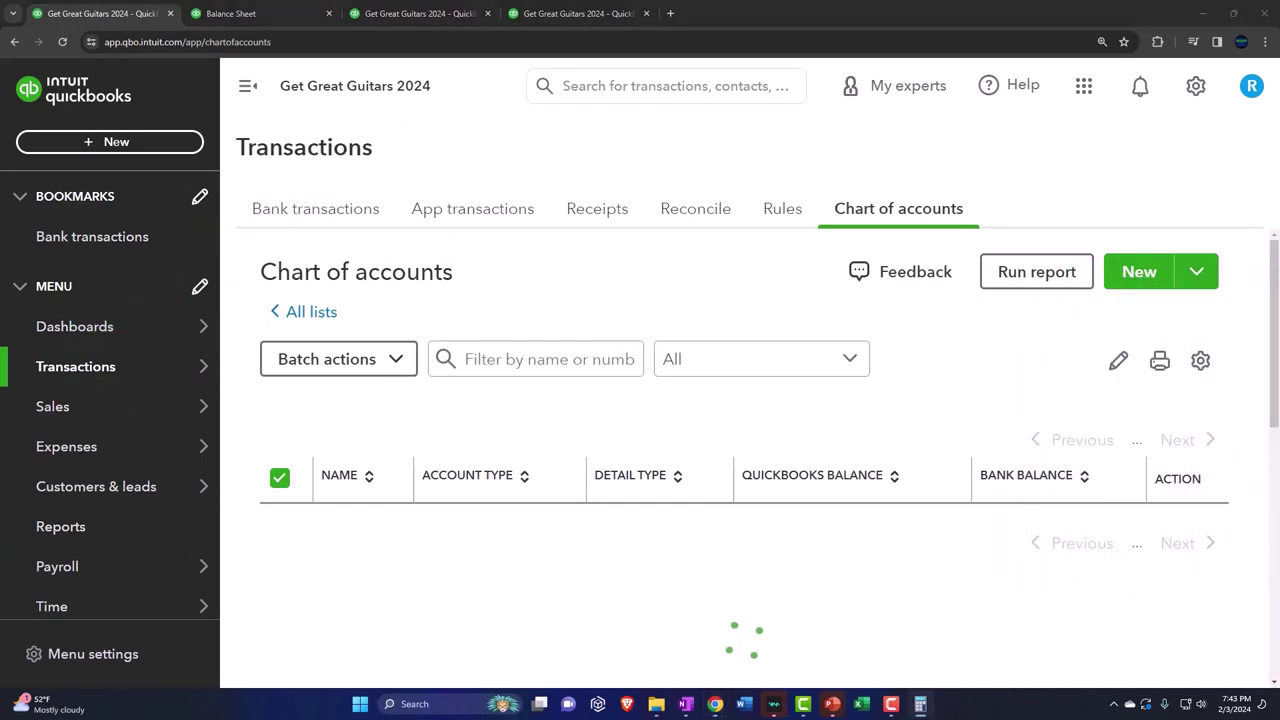
click(249, 86)
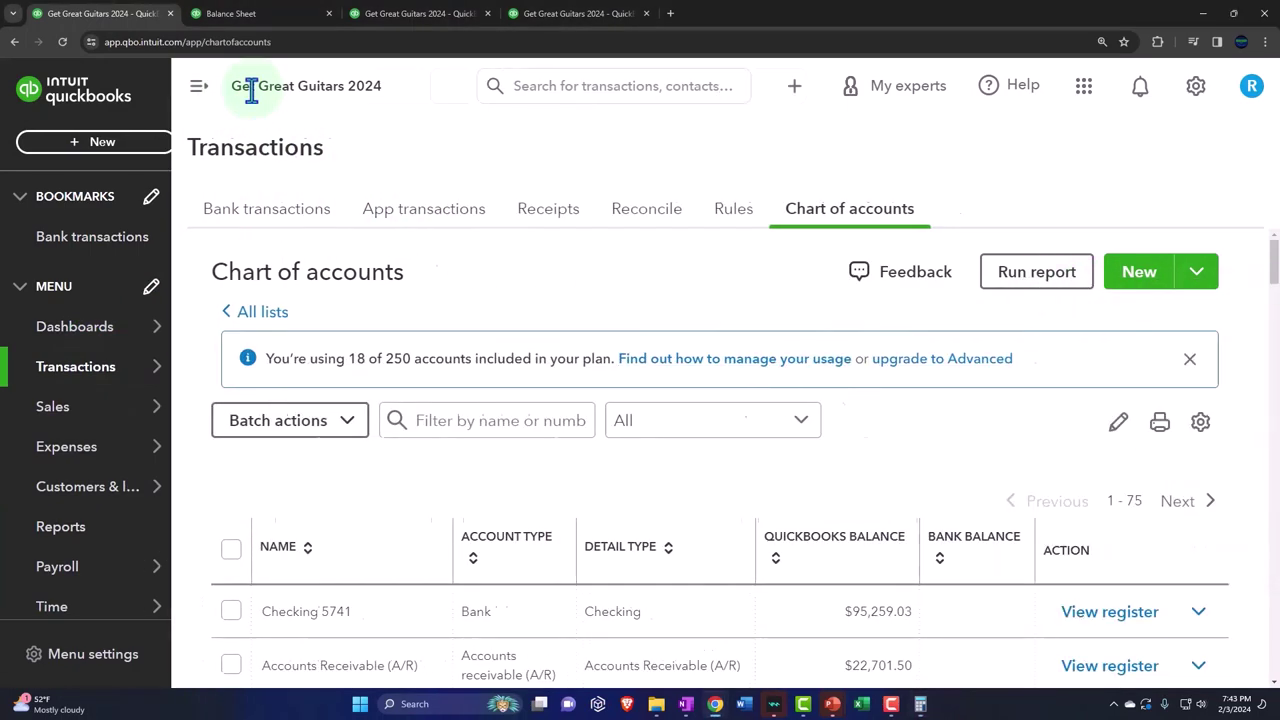
Find the Prepaid Insurance account in the chart of accounts and open its register
scroll(300, 395, down, 5)
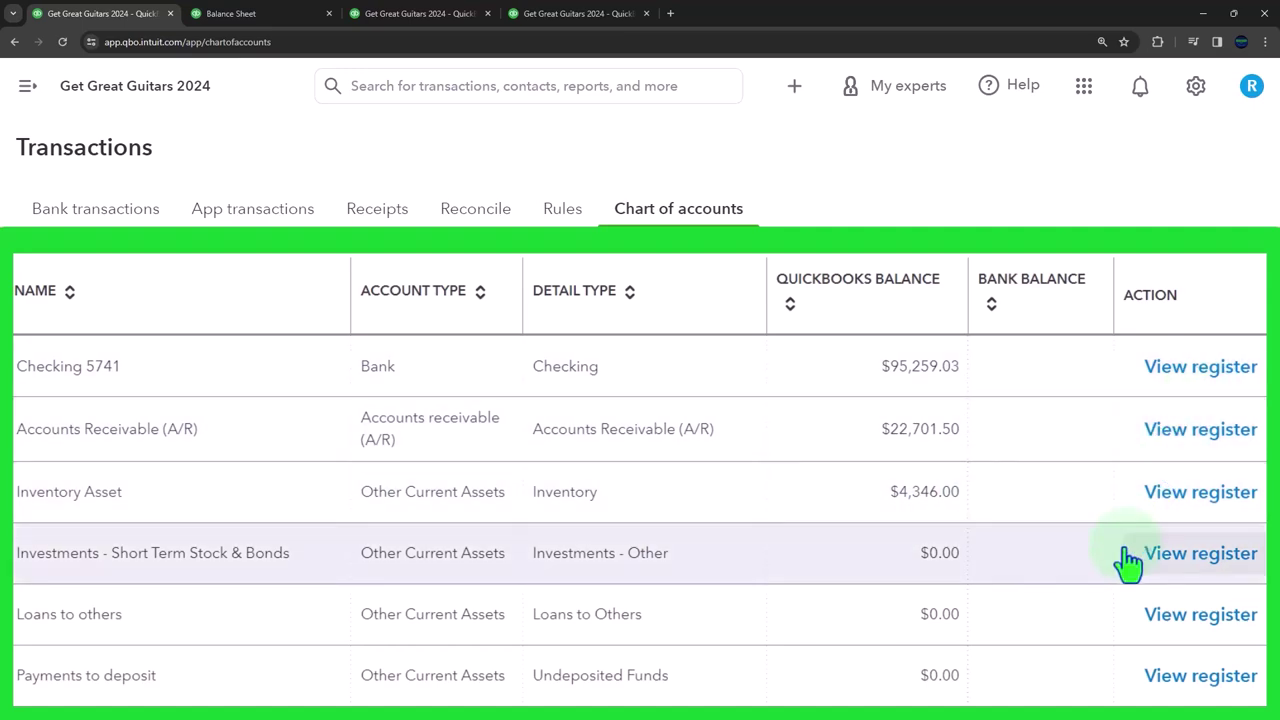
scroll(1128, 563, down, 3)
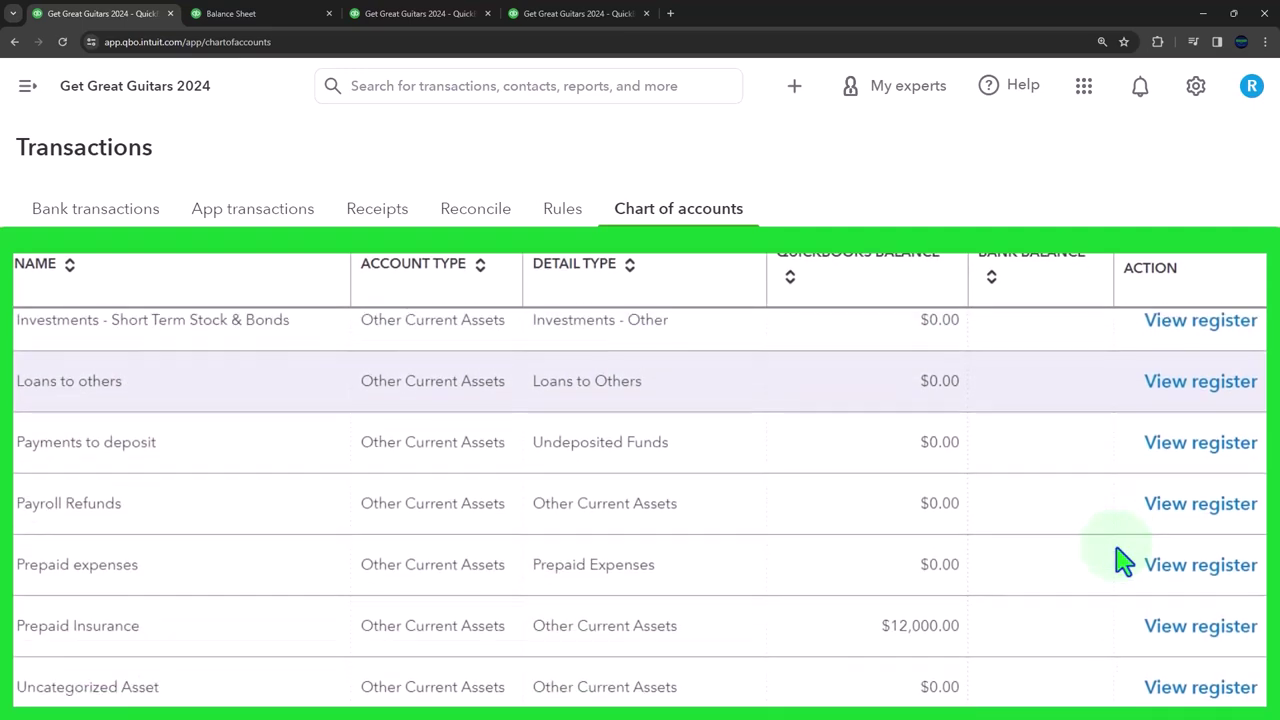
scroll(1128, 563, down, 2)
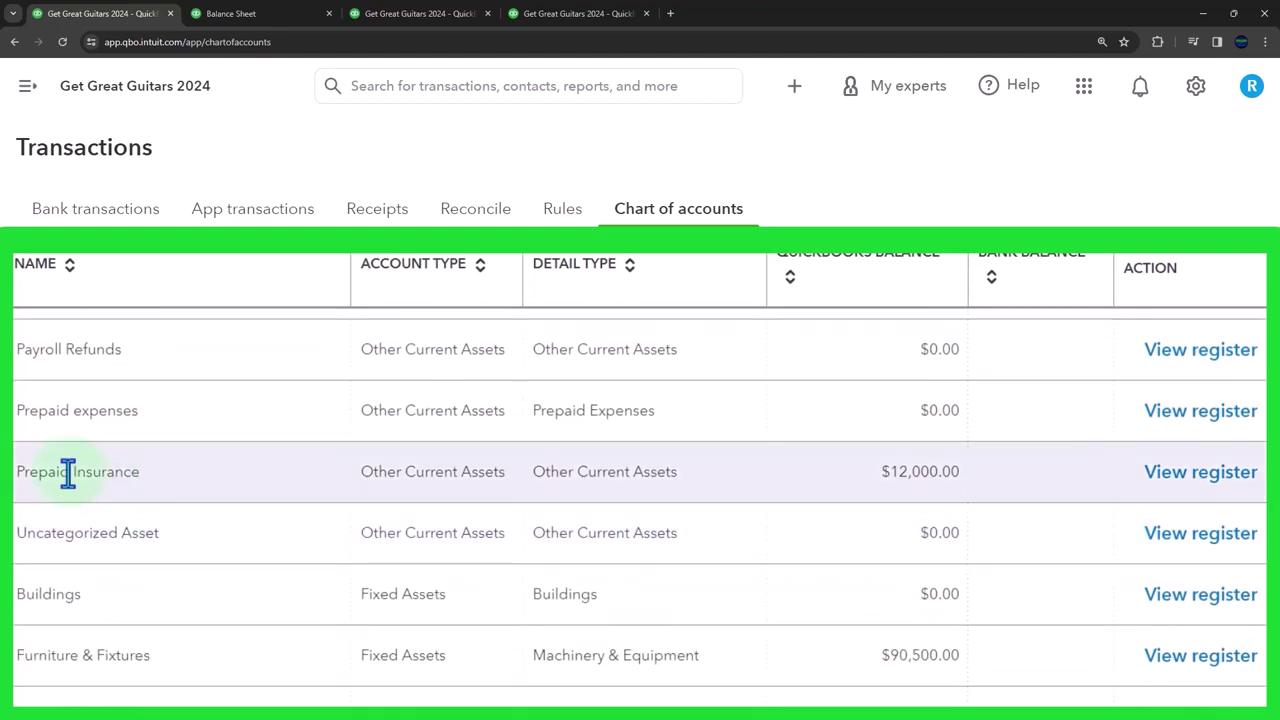
click(1205, 476)
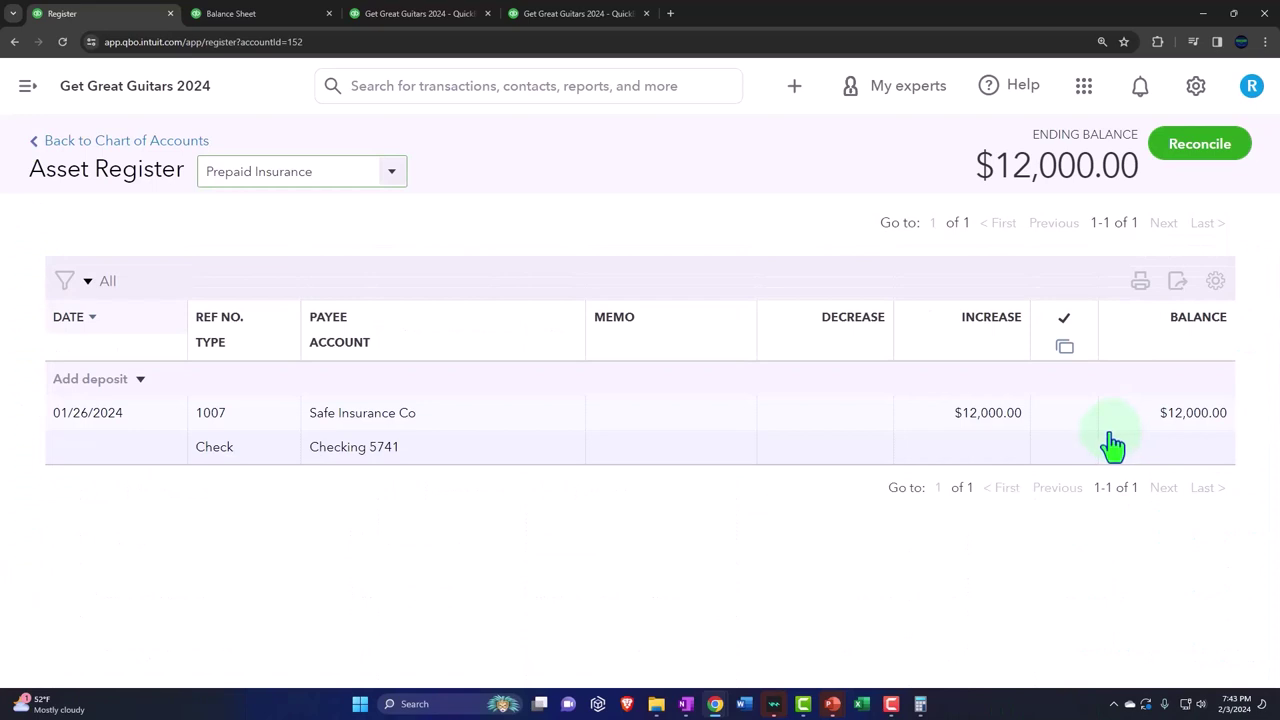
Start a journal entry in the Prepaid Insurance register dated 02/29/2024
click(141, 383)
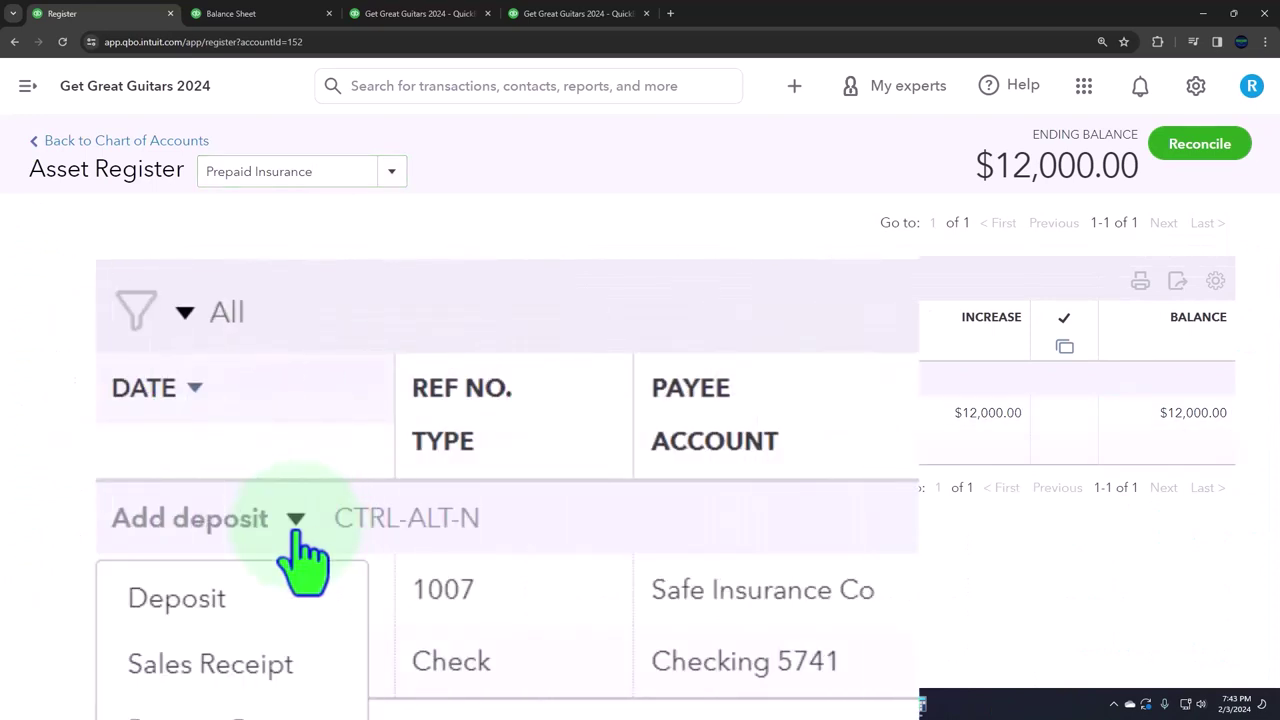
click(106, 580)
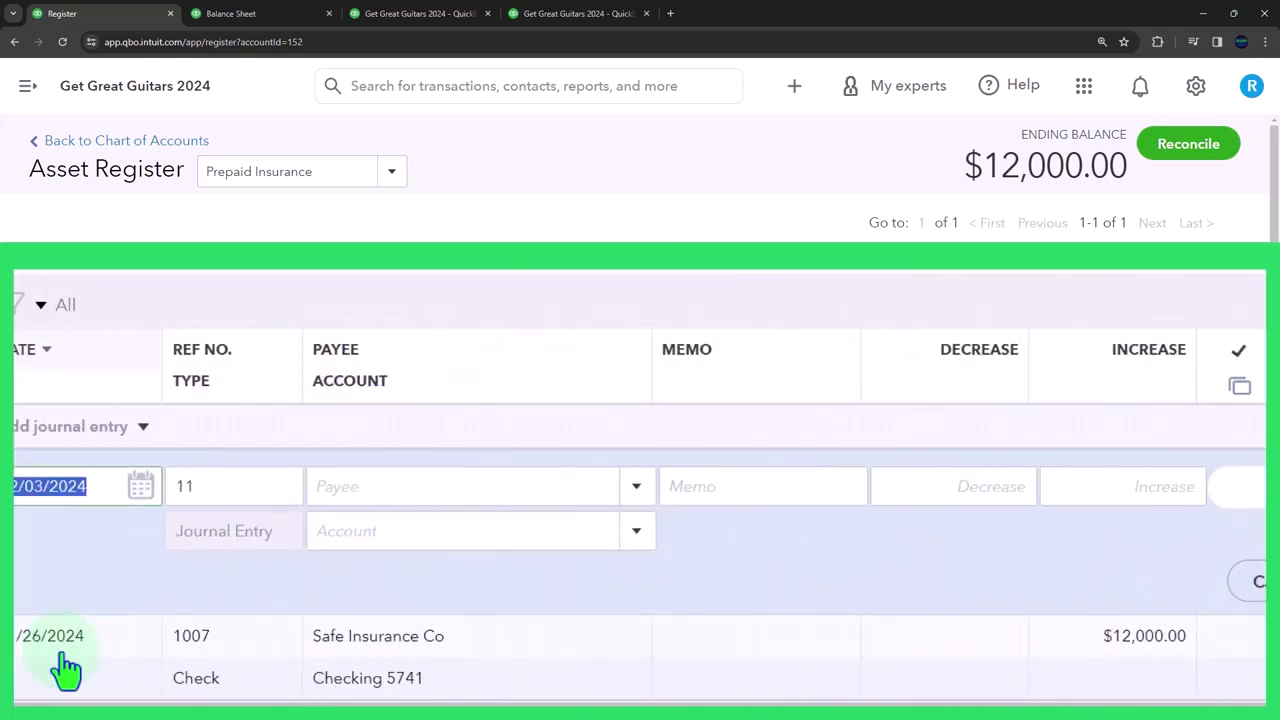
text(122924)
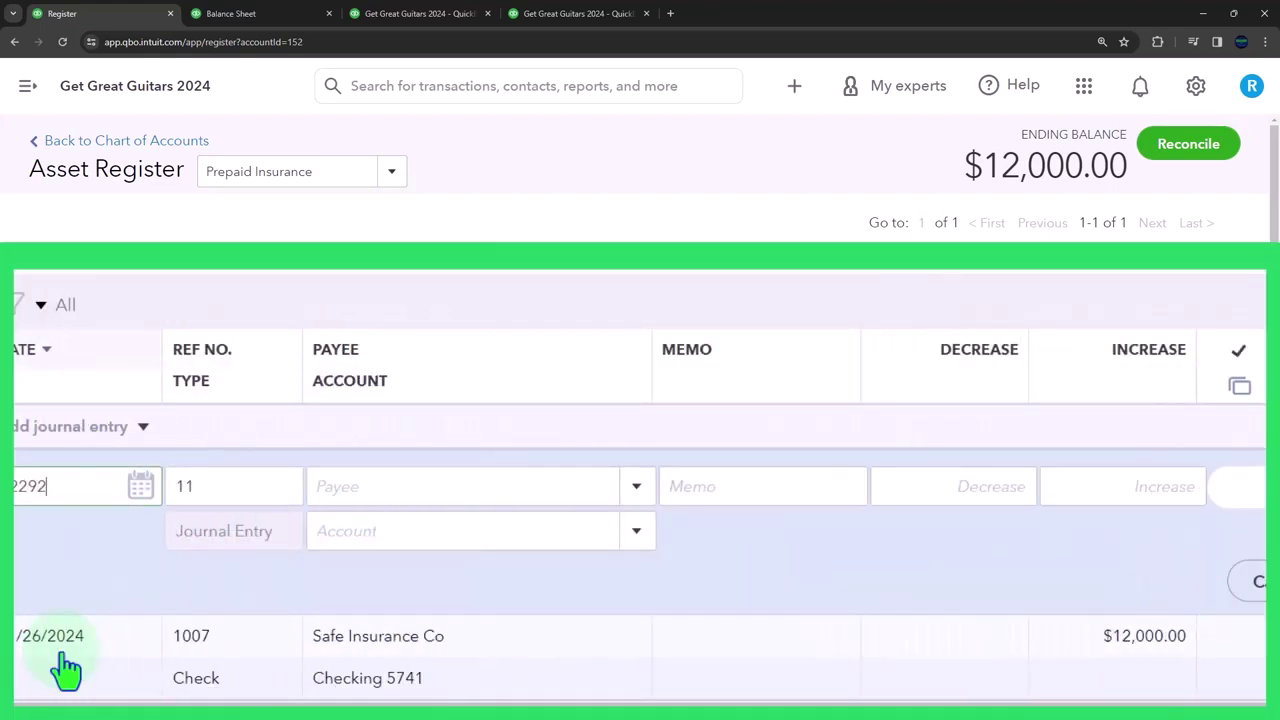
key(Tab)
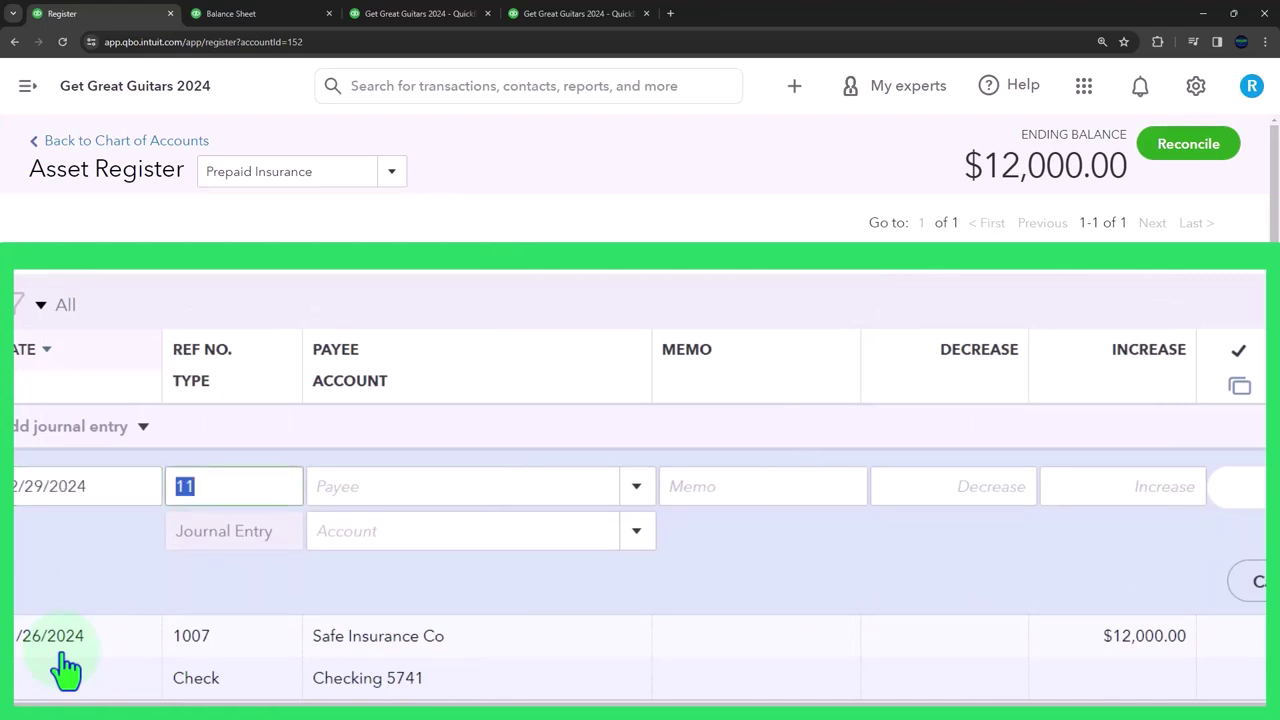
Give the journal entry the memo "Adj entry" and a decrease of 1,000, leaving the payee blank
key(Tab)
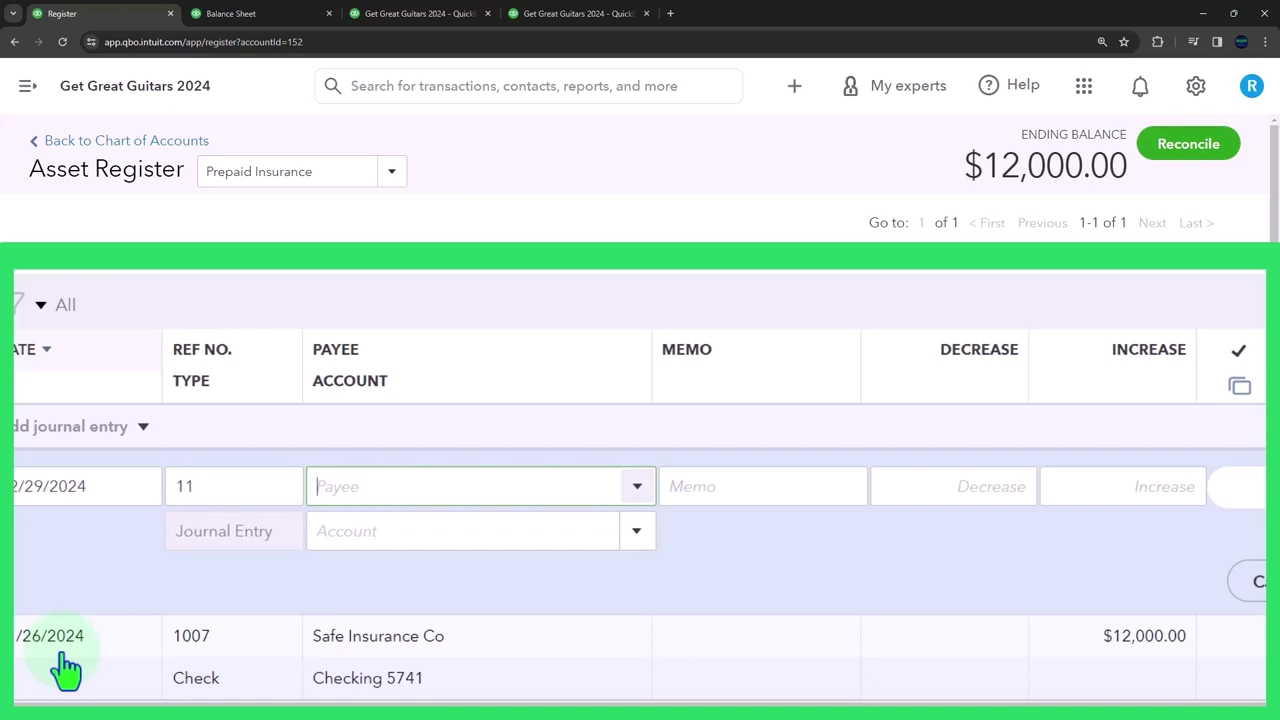
key(Tab)
text(Adj)
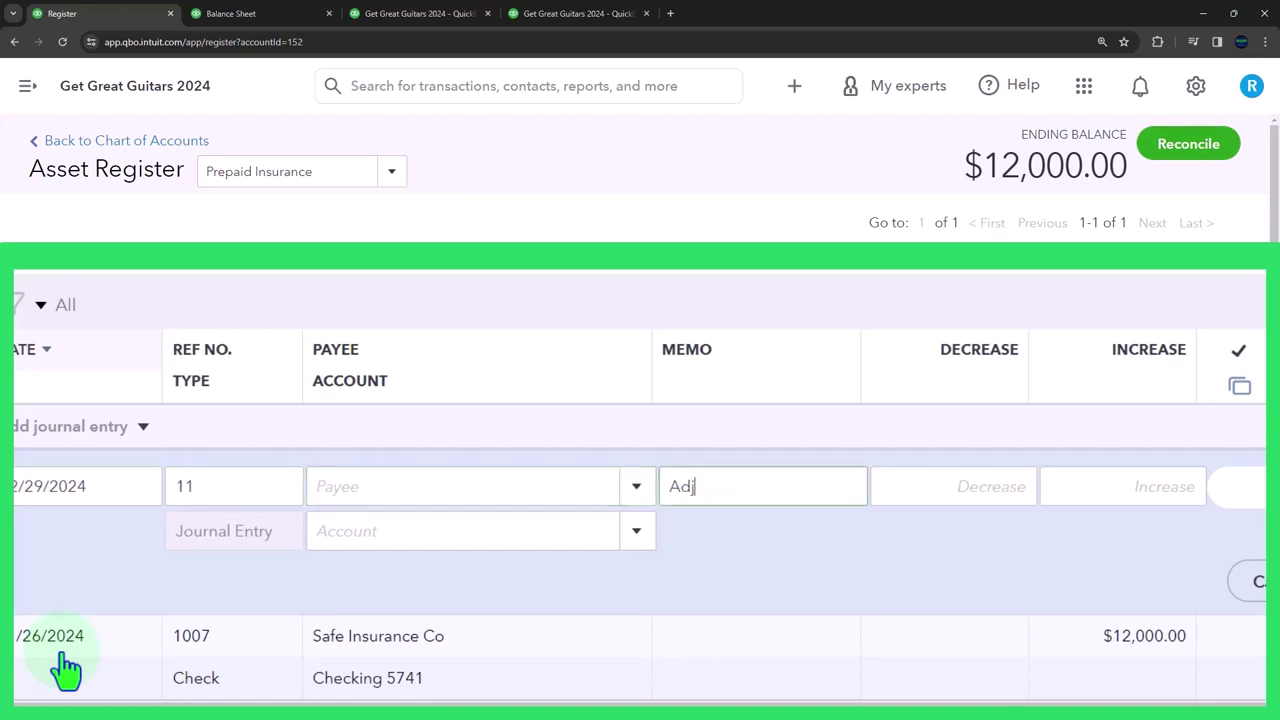
text( entry)
key(Tab)
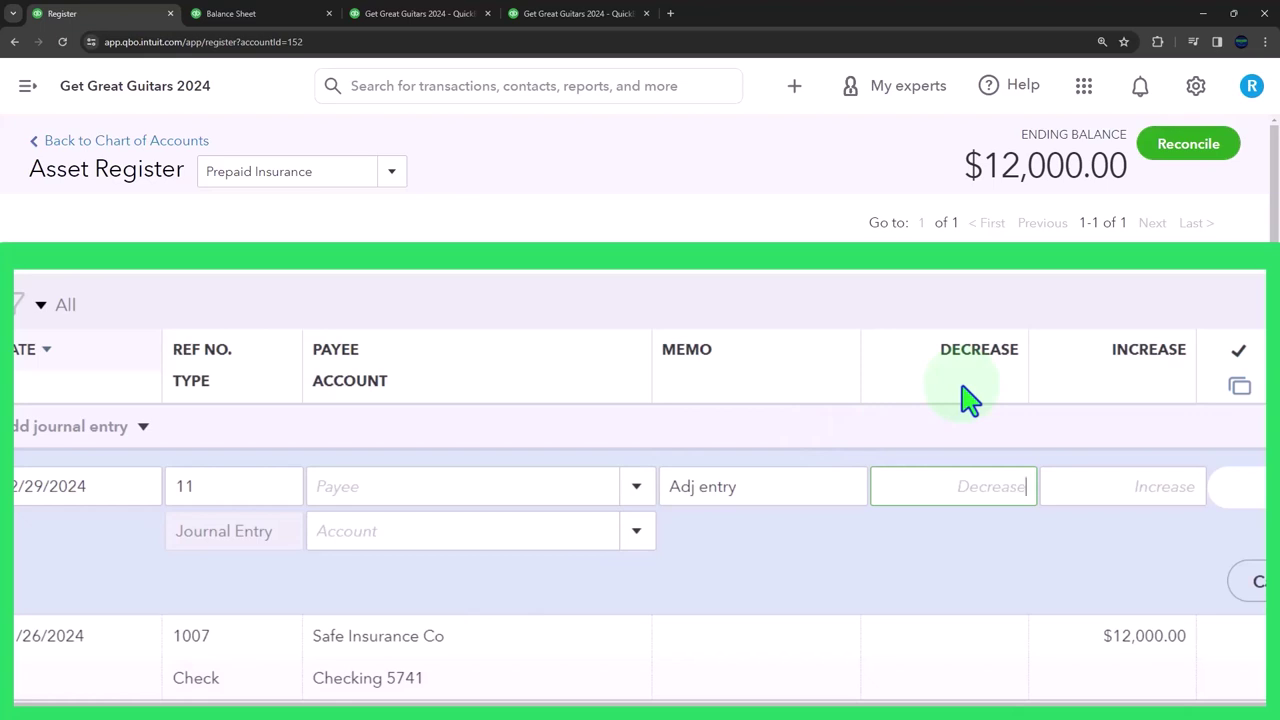
text(1000)
key(Tab)
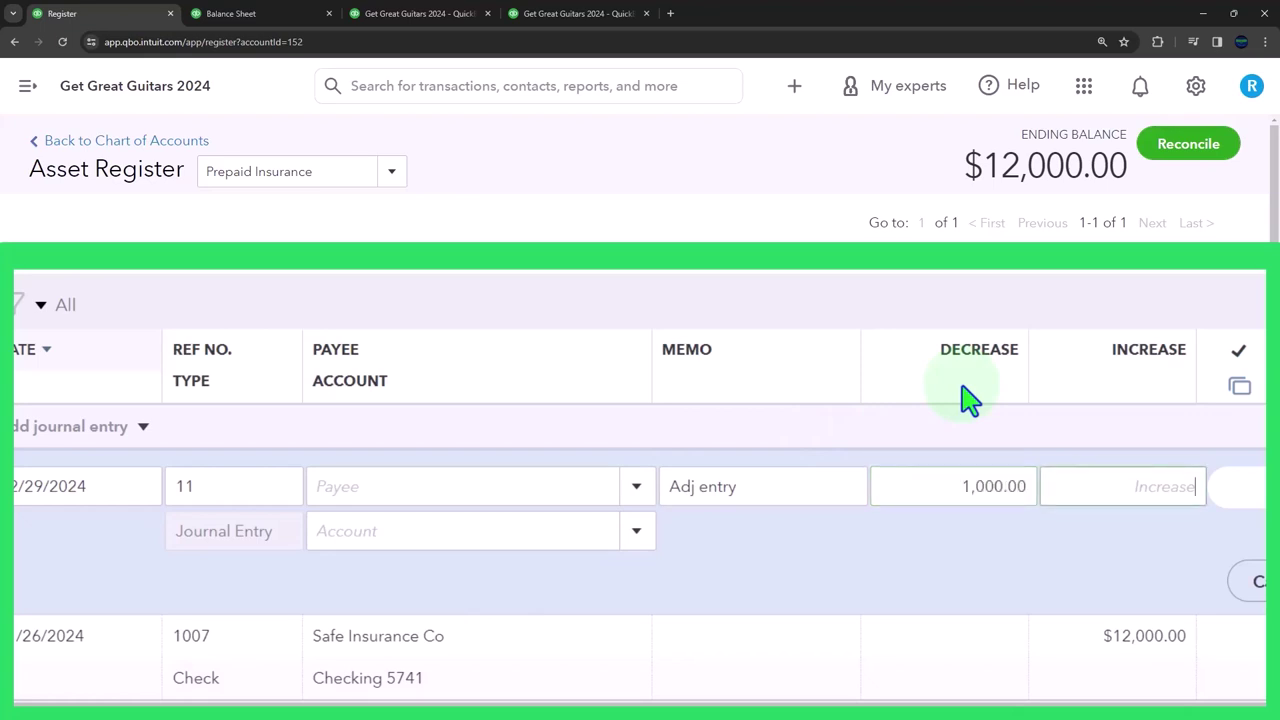
Assign the journal entry's offsetting account to the Liability insurance sub-account of Insurance, and save the entry
key(Tab)
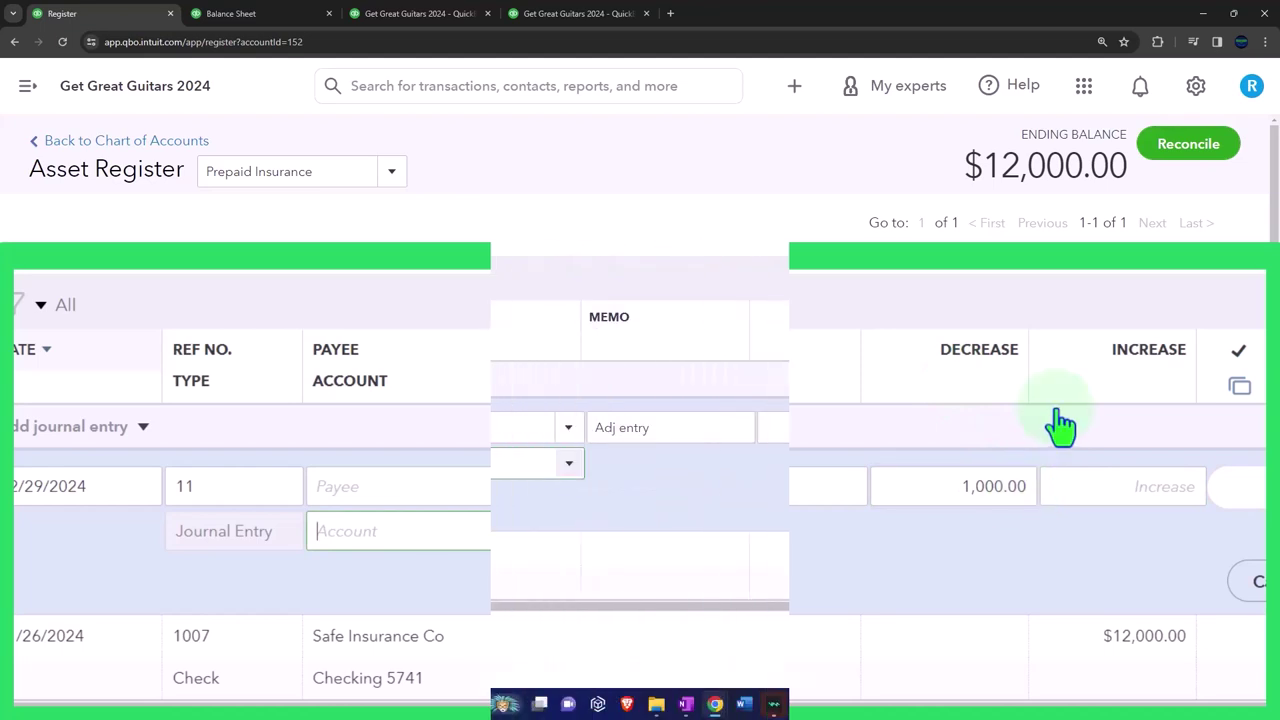
text(ins)
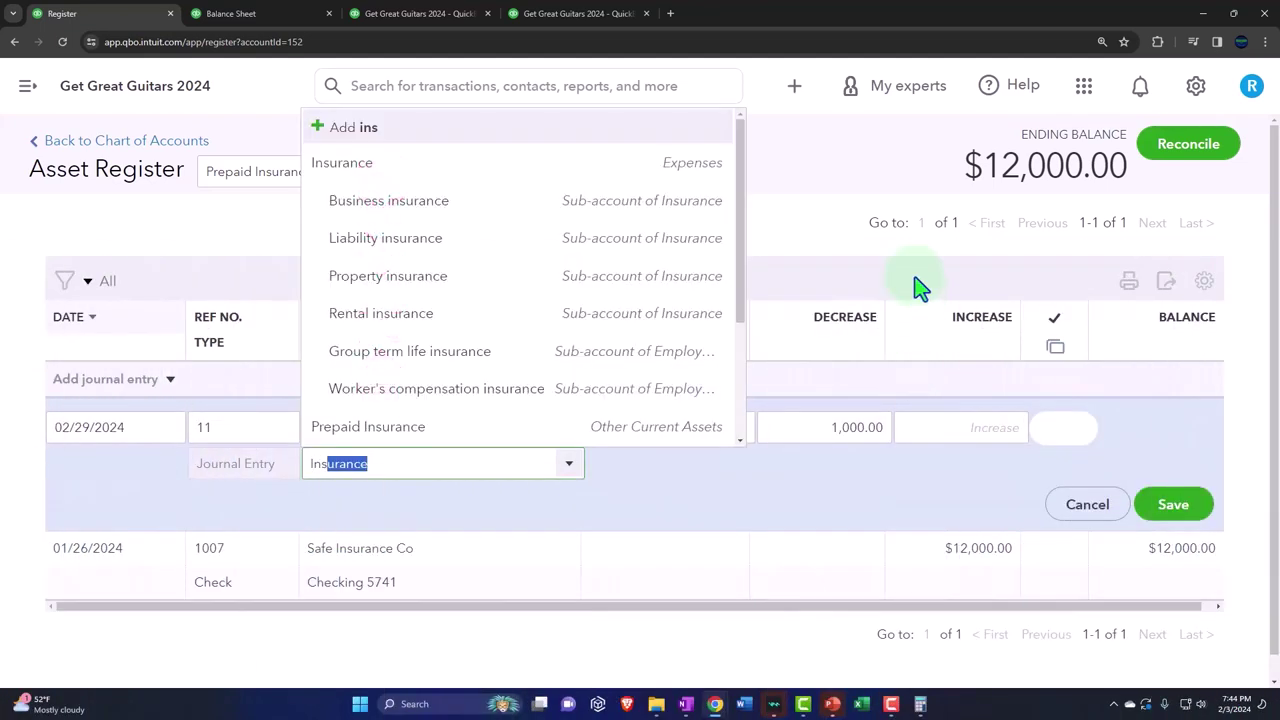
click(391, 180)
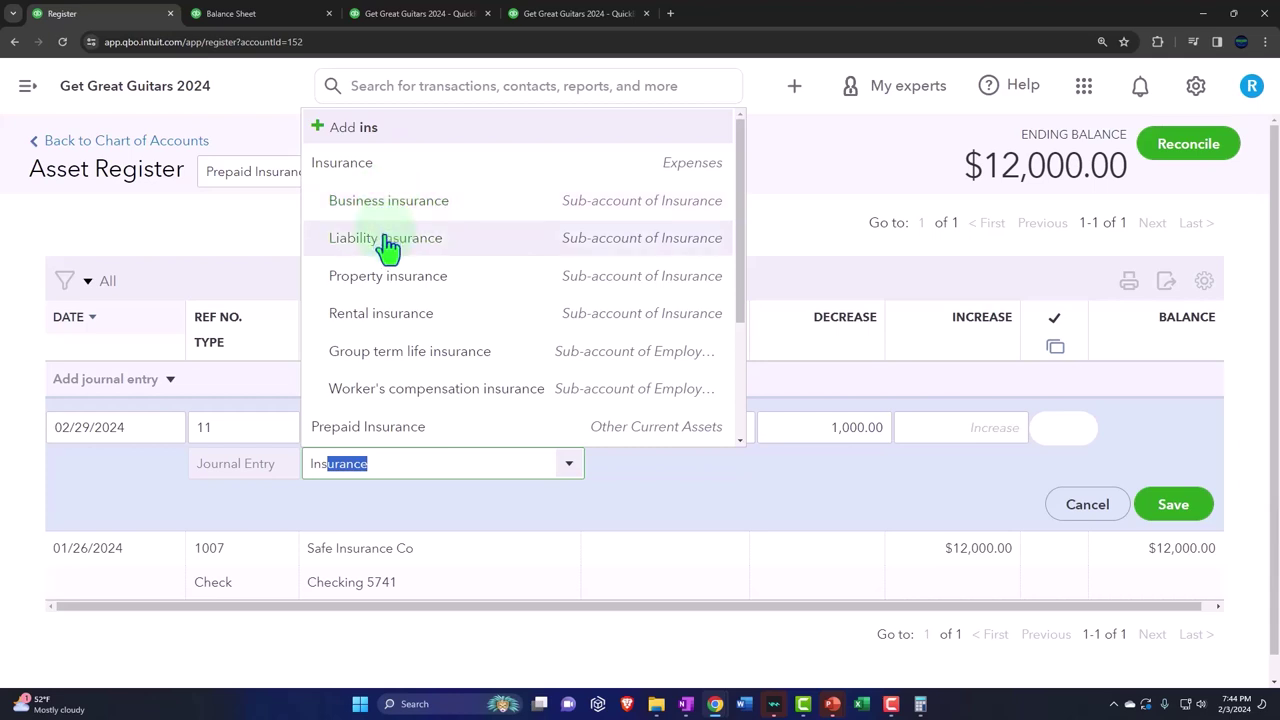
click(455, 250)
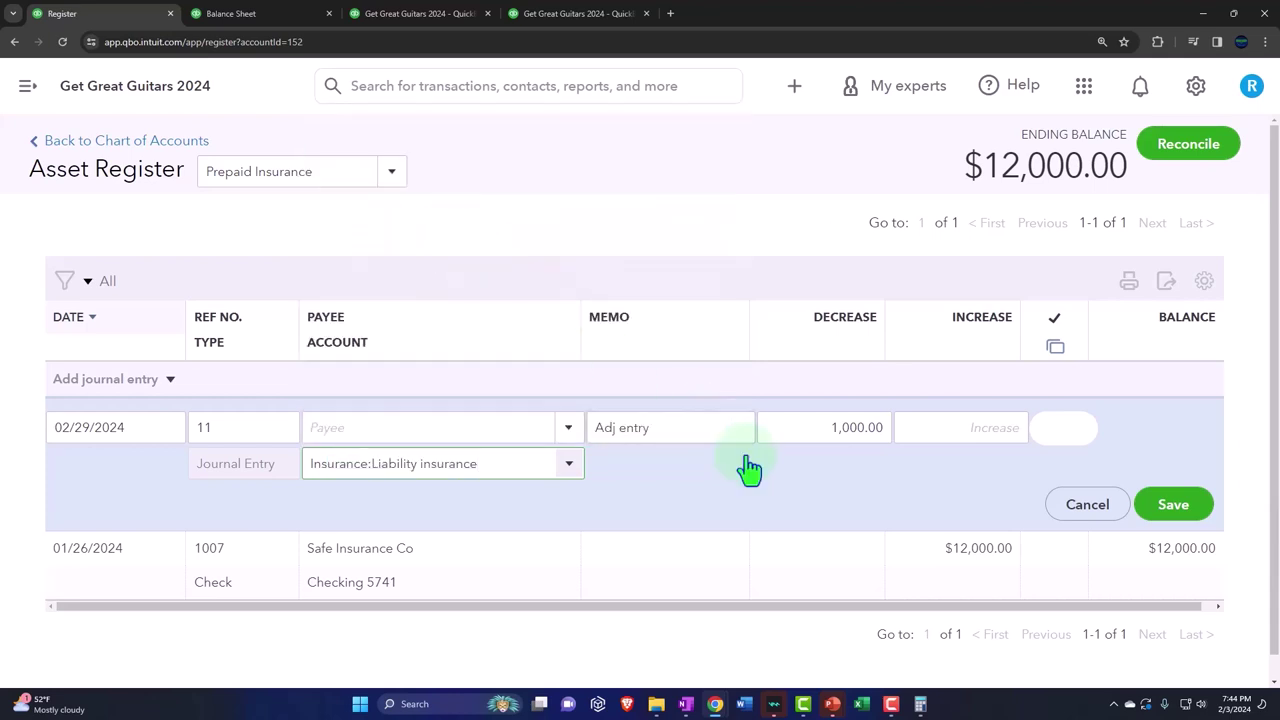
click(1185, 518)
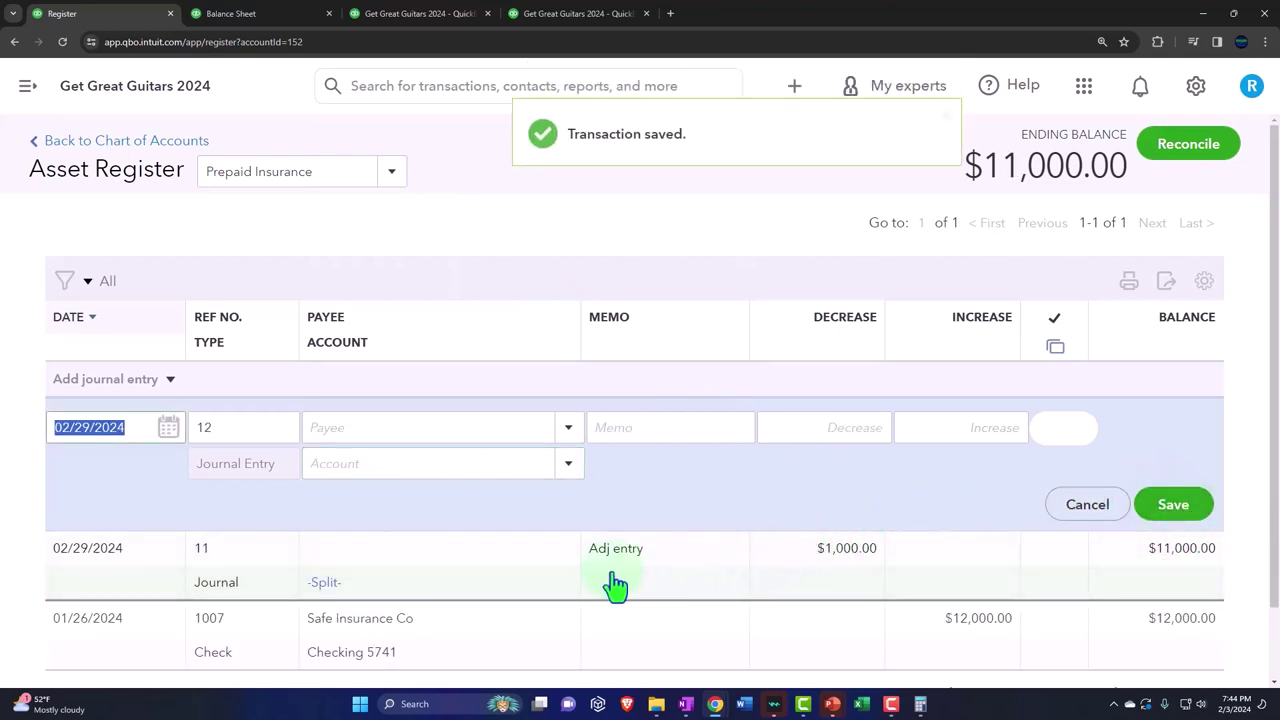
Open the saved 02/29/2024 adjusting entry from the register for full editing
click(502, 570)
click(998, 515)
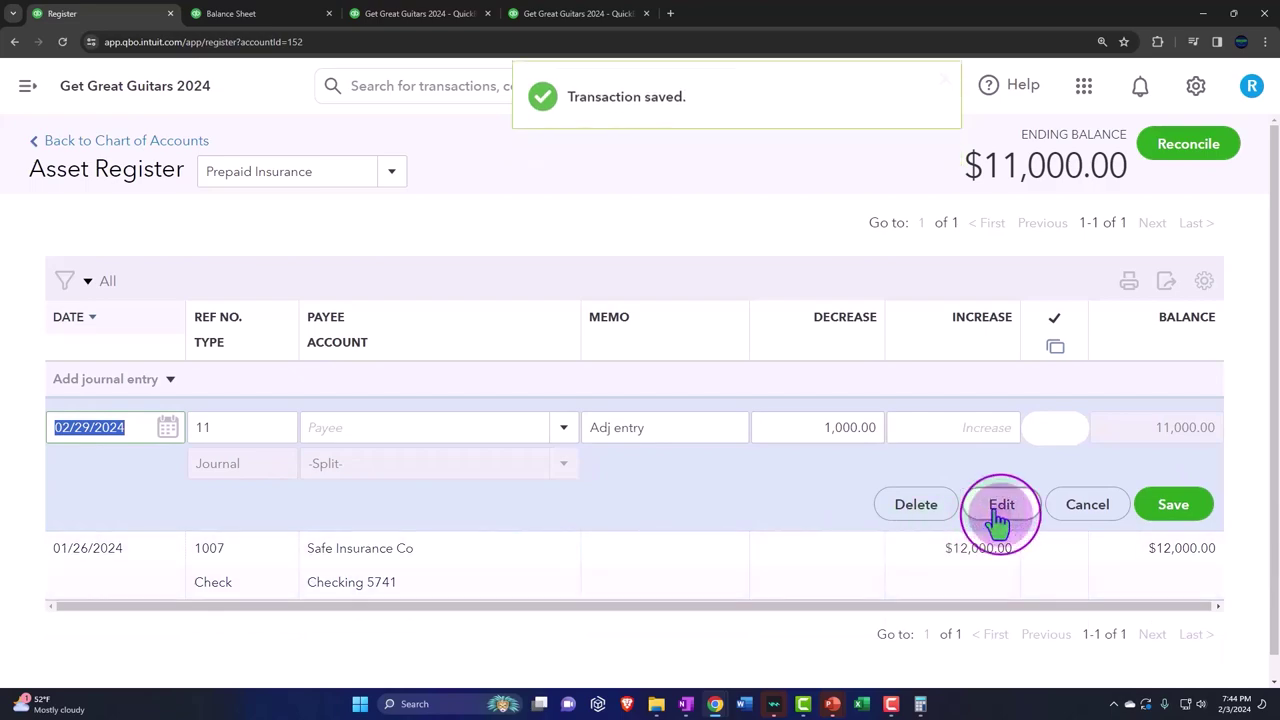